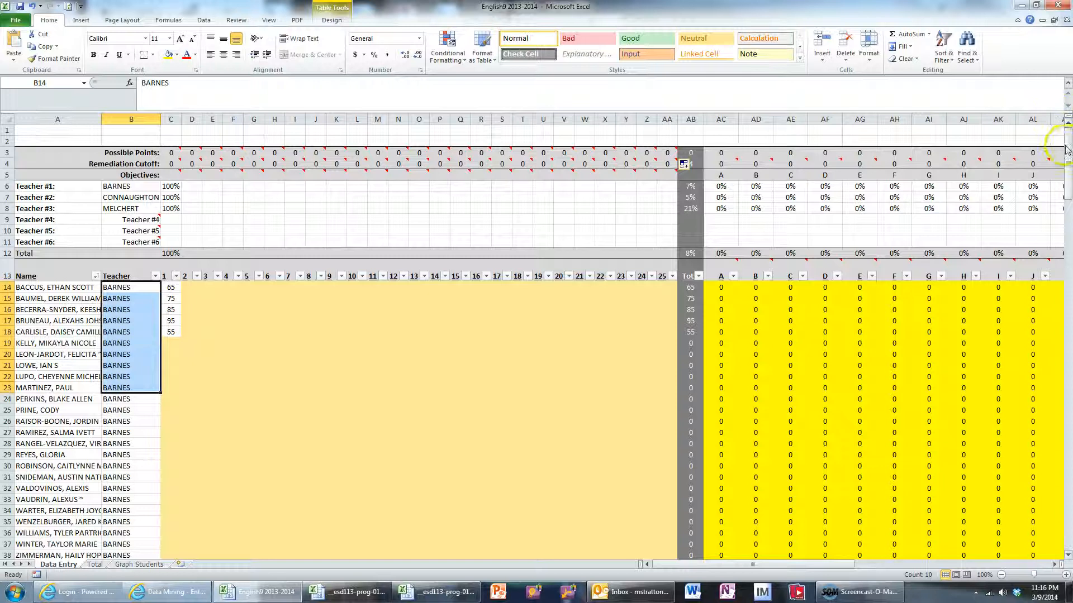
# Step: Review the first teacher's entry and the question 1 scores of that teacher's first five students
pyautogui.moveTo(1067, 147)
pyautogui.mouseDown()
pyautogui.moveTo(1049, 287)
pyautogui.moveTo(1054, 474)
pyautogui.moveTo(1053, 134)
pyautogui.mouseUp()
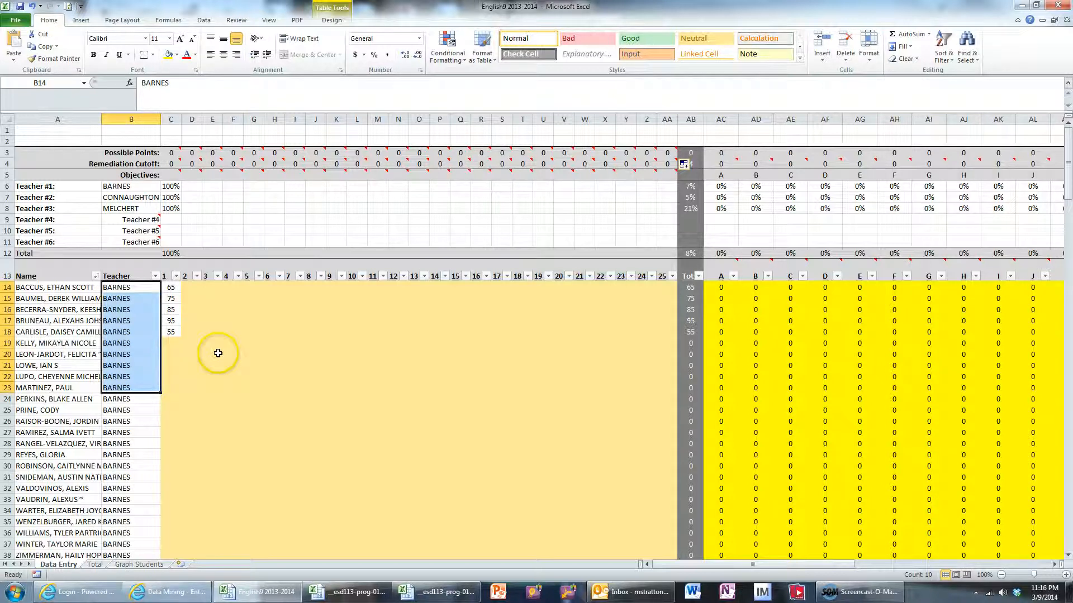
pyautogui.click(131, 186)
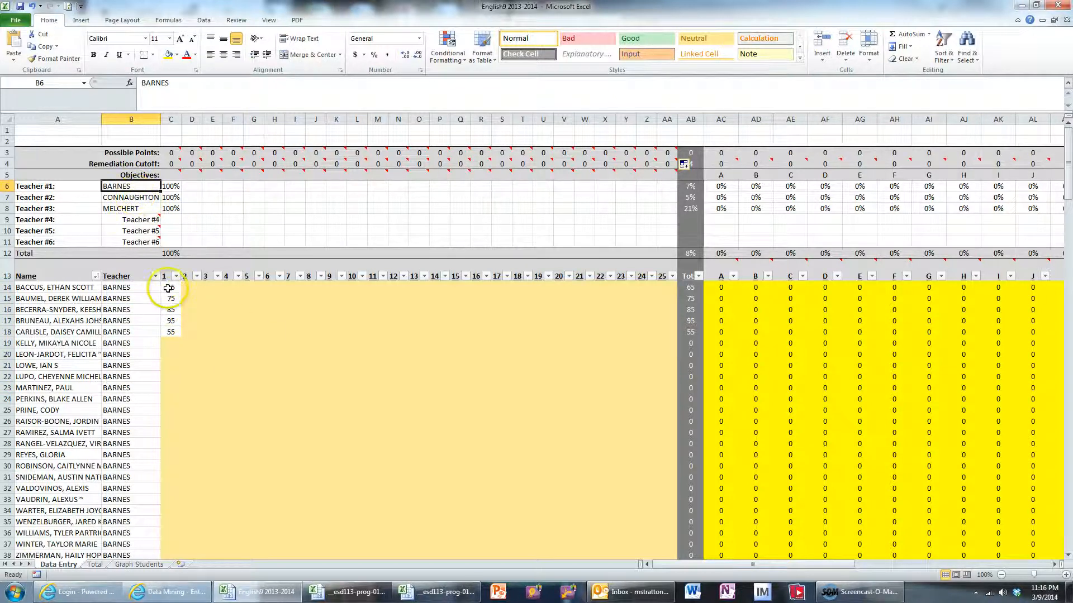
pyautogui.moveTo(168, 288); pyautogui.dragTo(172, 333)
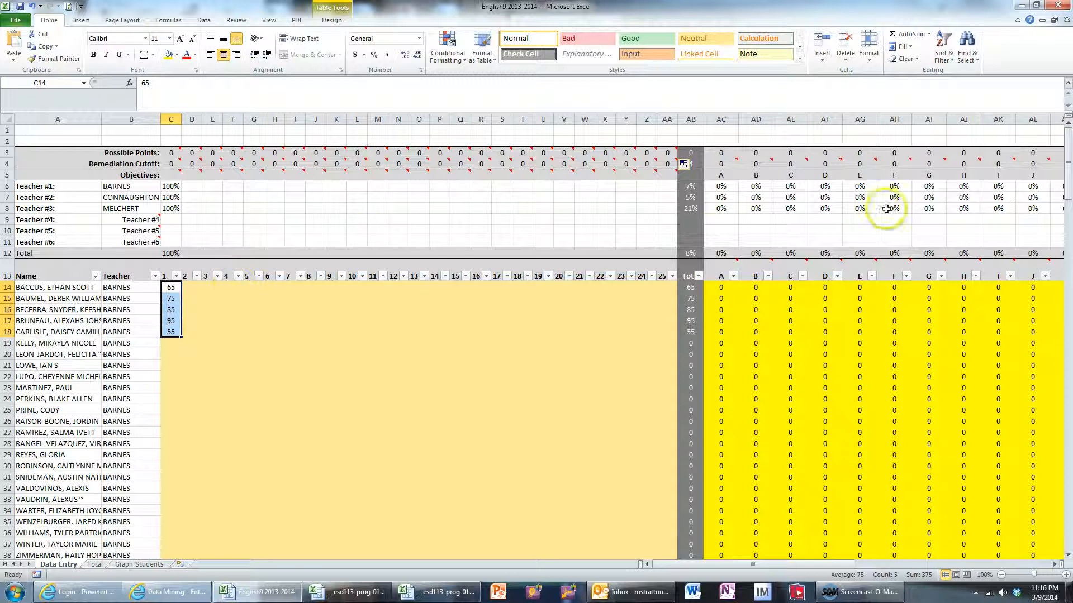
pyautogui.click(585, 343)
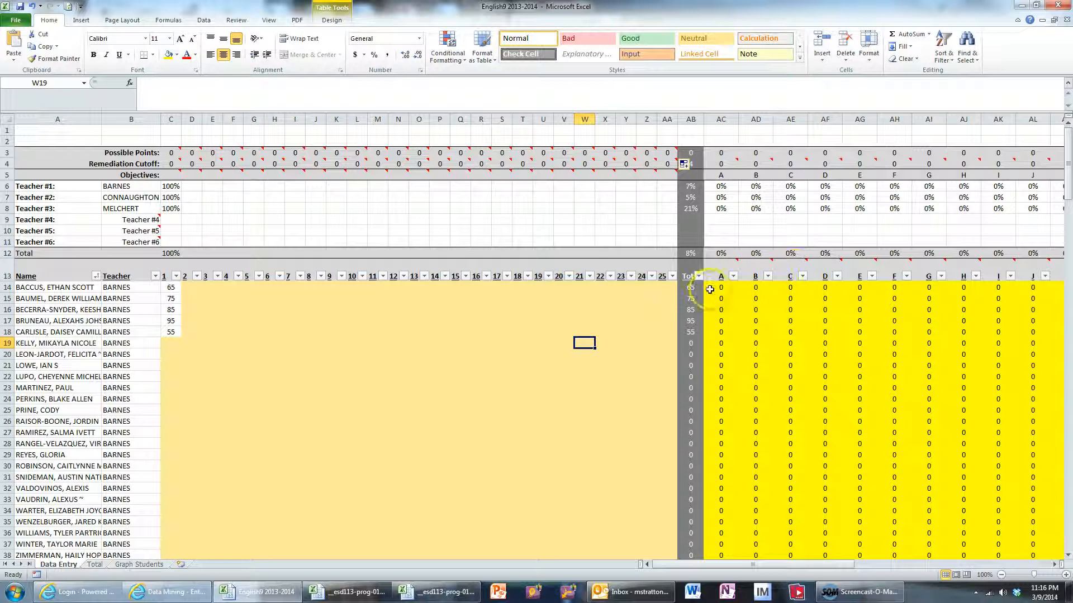
# Step: Rename the first three objective headers in AC13:AE13 as SRI 1, SRI 2 and SRI 3
pyautogui.click(719, 274)
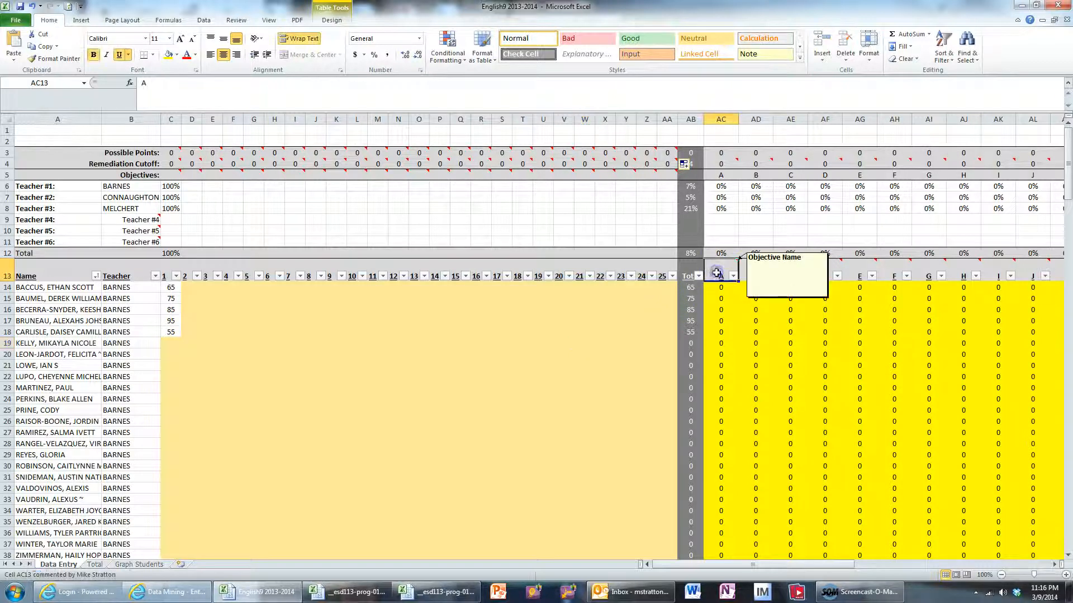
pyautogui.moveTo(718, 270)
pyautogui.write('SRI 1')
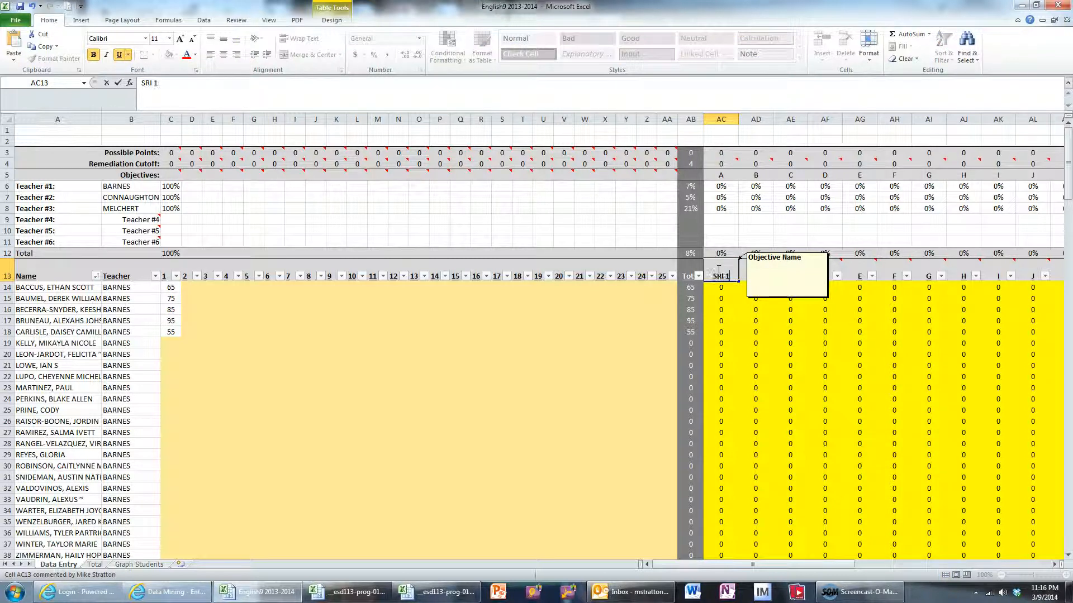
pyautogui.press('Tab')
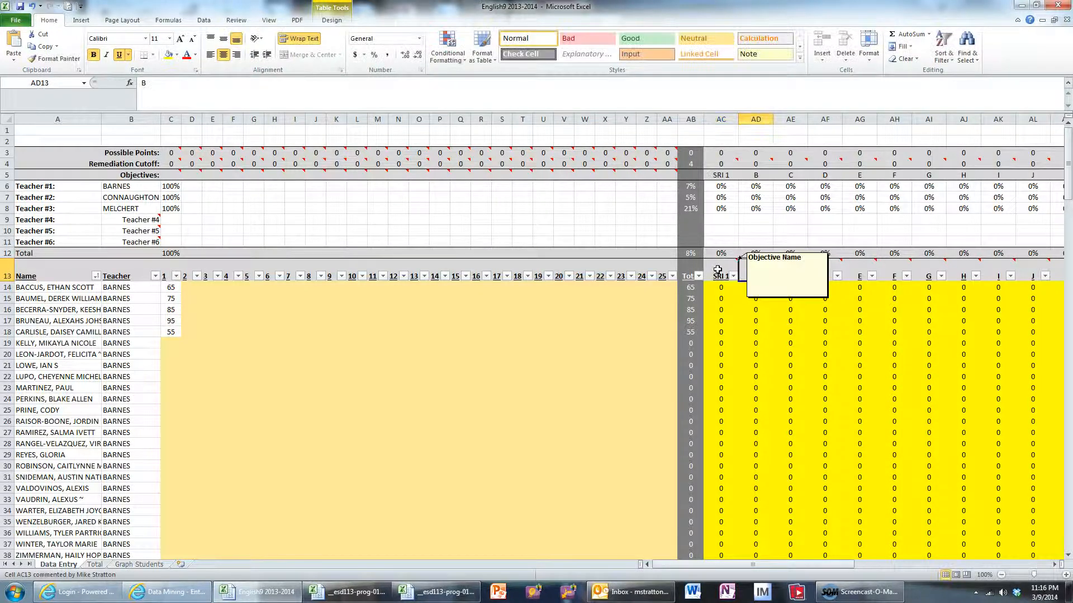
pyautogui.write('S')
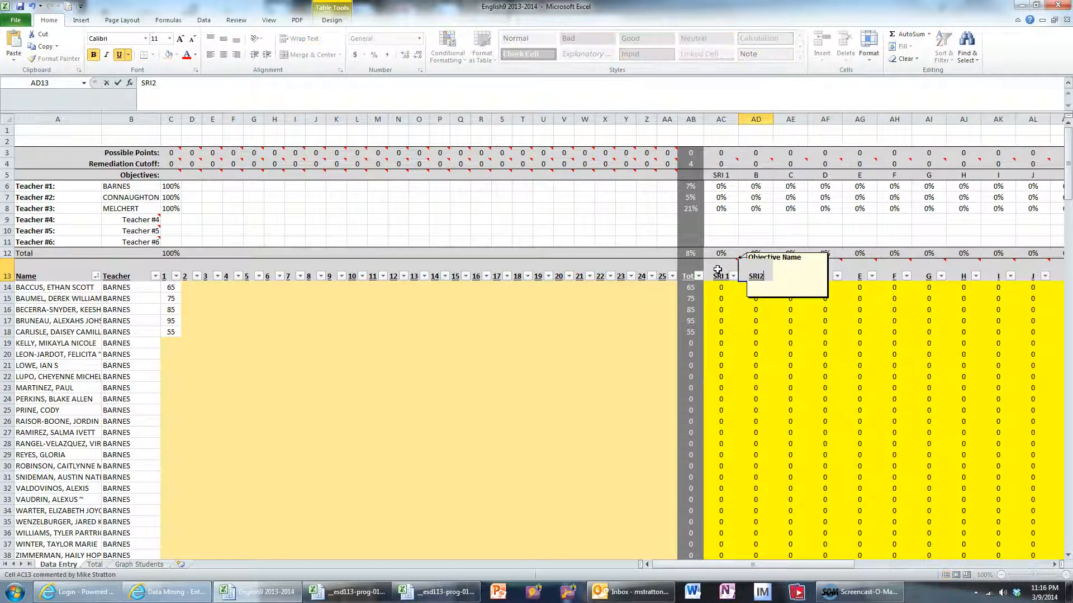
pyautogui.write('RI 2')
pyautogui.press('Tab')
pyautogui.write('S')
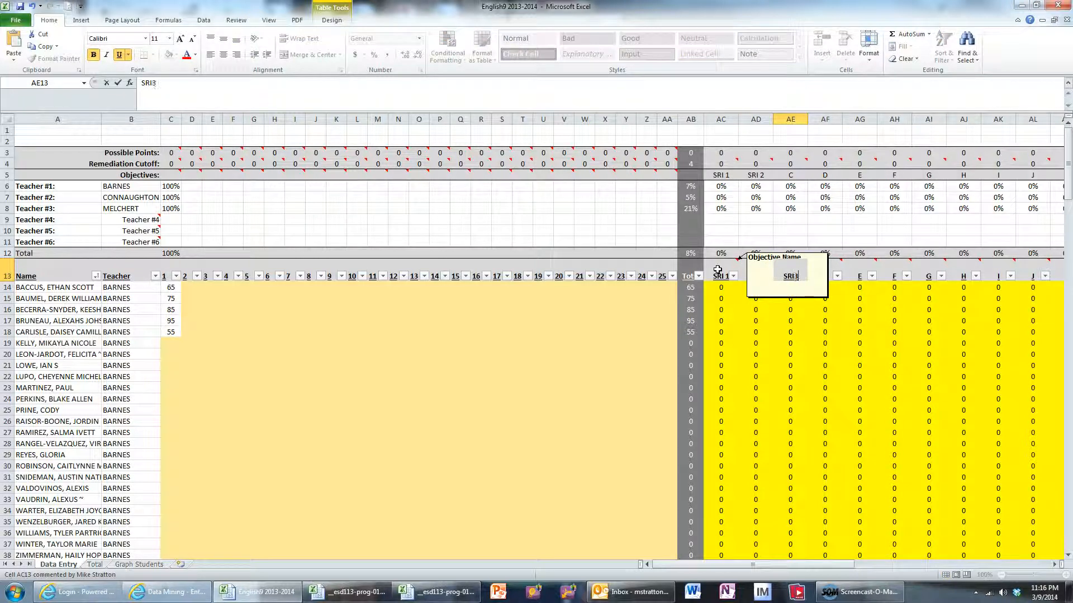
pyautogui.write('RI 3')
pyautogui.press('Tab')
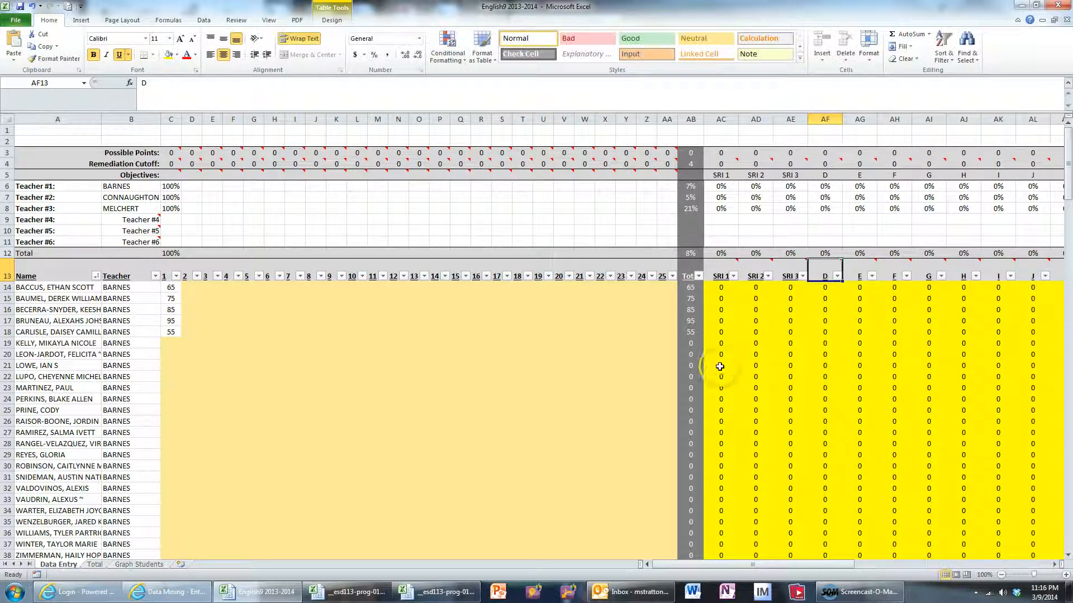
# Step: Assign objectives SRI 1, SRI 2 and SRI 3 to questions 1, 2 and 3 in the Objectives row
pyautogui.click(169, 118)
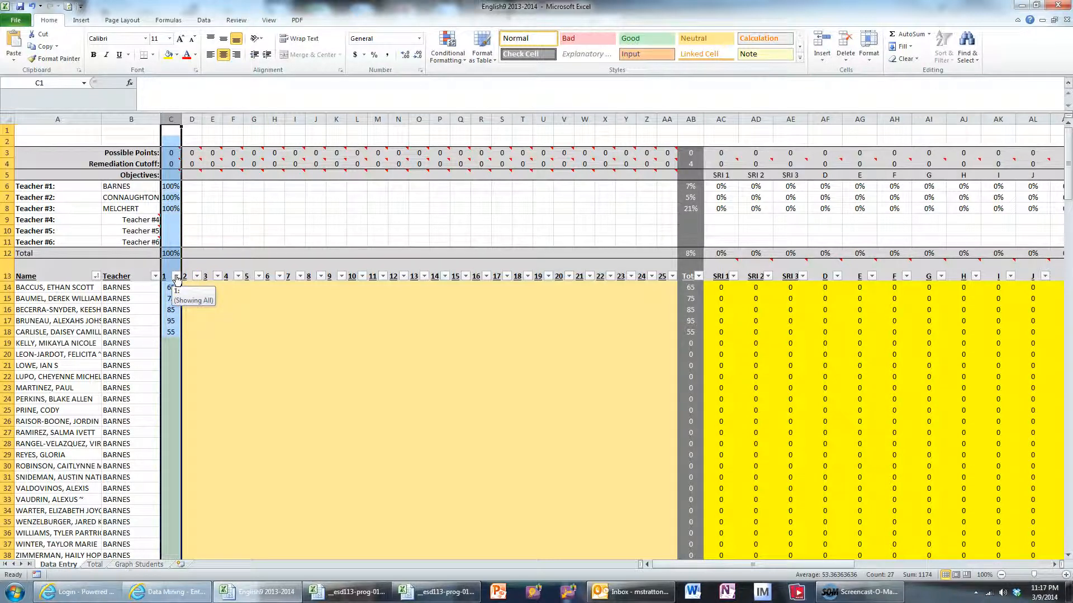
pyautogui.click(175, 176)
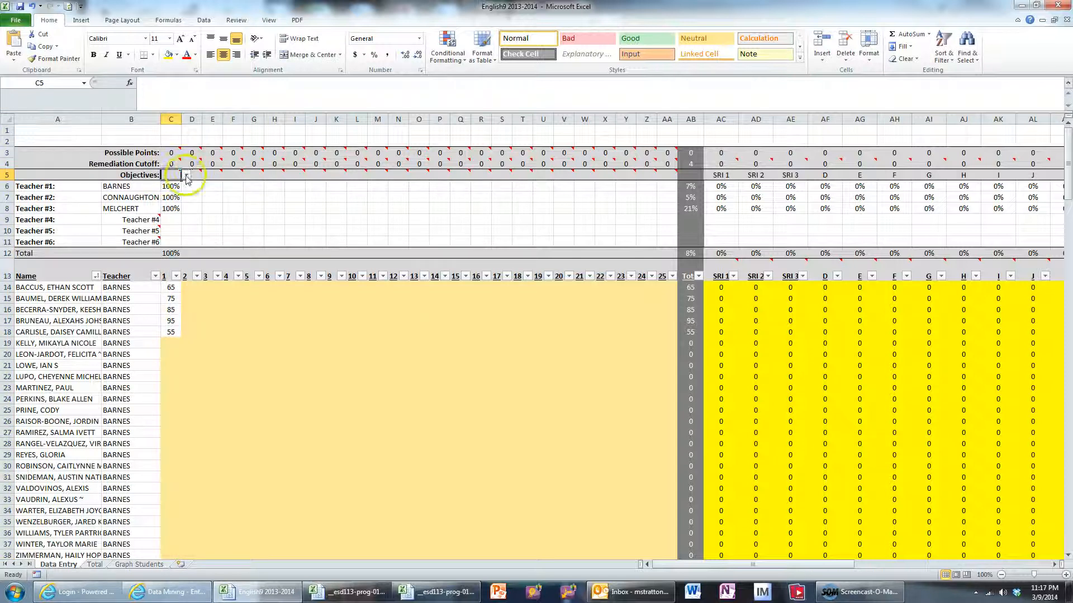
pyautogui.click(187, 176)
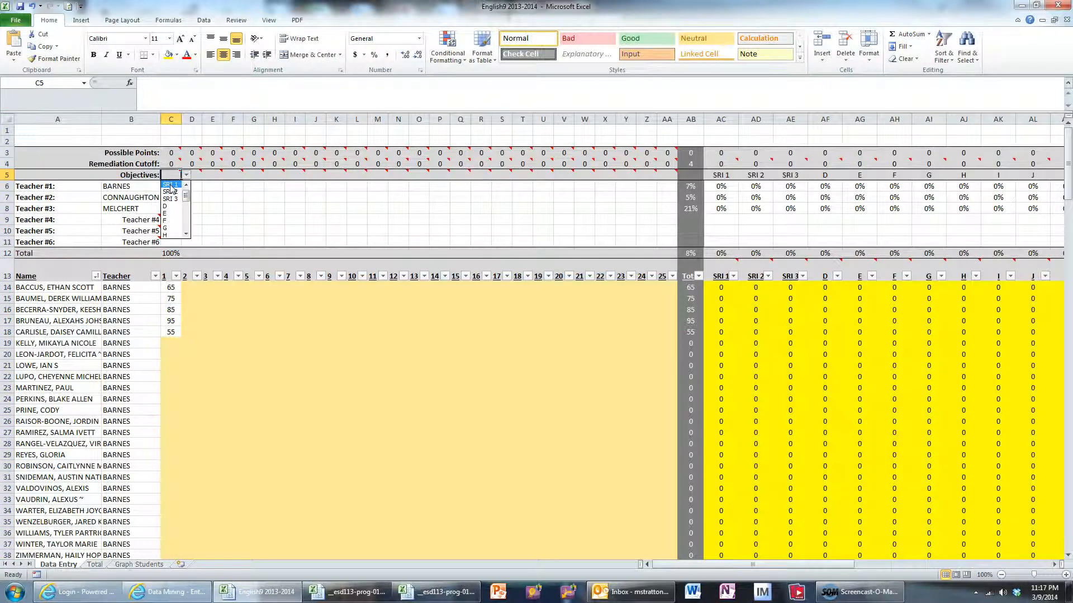
pyautogui.click(170, 185)
pyautogui.click(197, 176)
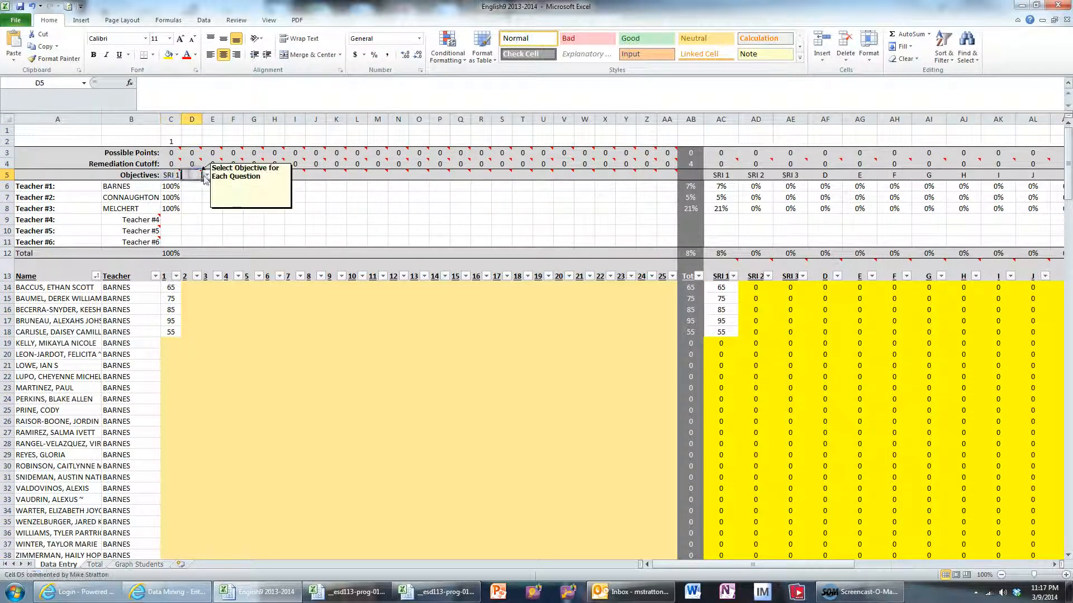
pyautogui.click(206, 177)
pyautogui.click(194, 192)
pyautogui.click(216, 176)
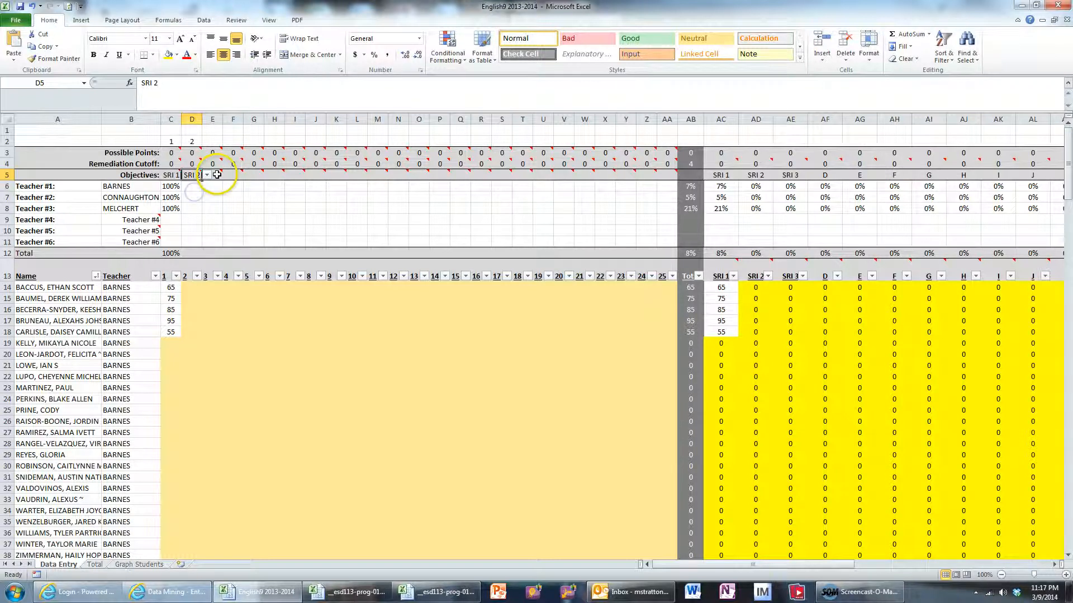
pyautogui.click(229, 176)
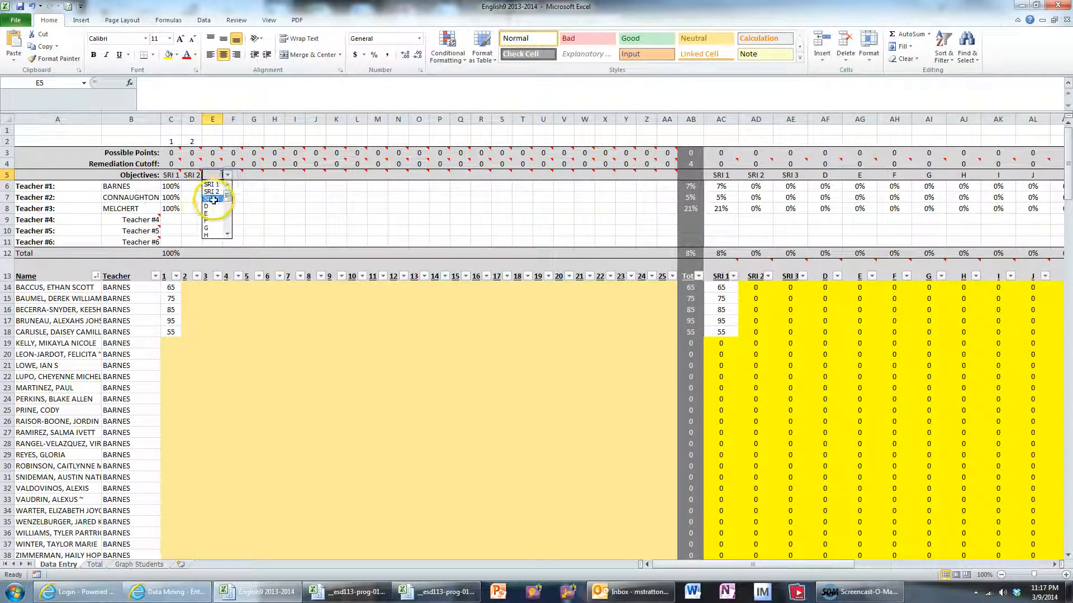
pyautogui.click(216, 200)
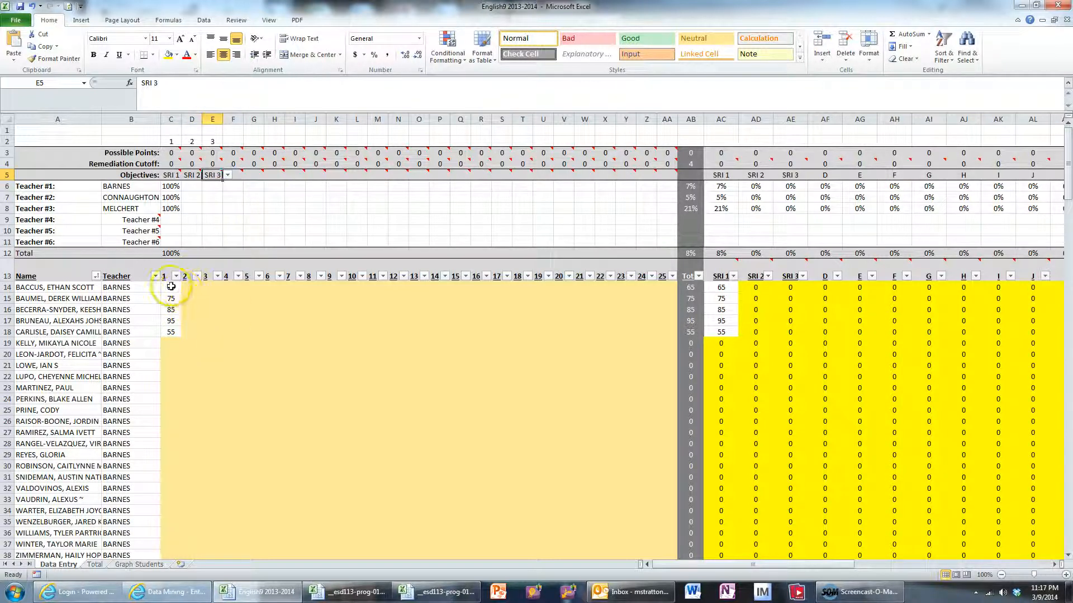
# Step: Fill the first five students' question 1 scores in C14:C18 across to questions 2 and 3
pyautogui.moveTo(171, 288); pyautogui.dragTo(217, 339)
pyautogui.click(192, 287)
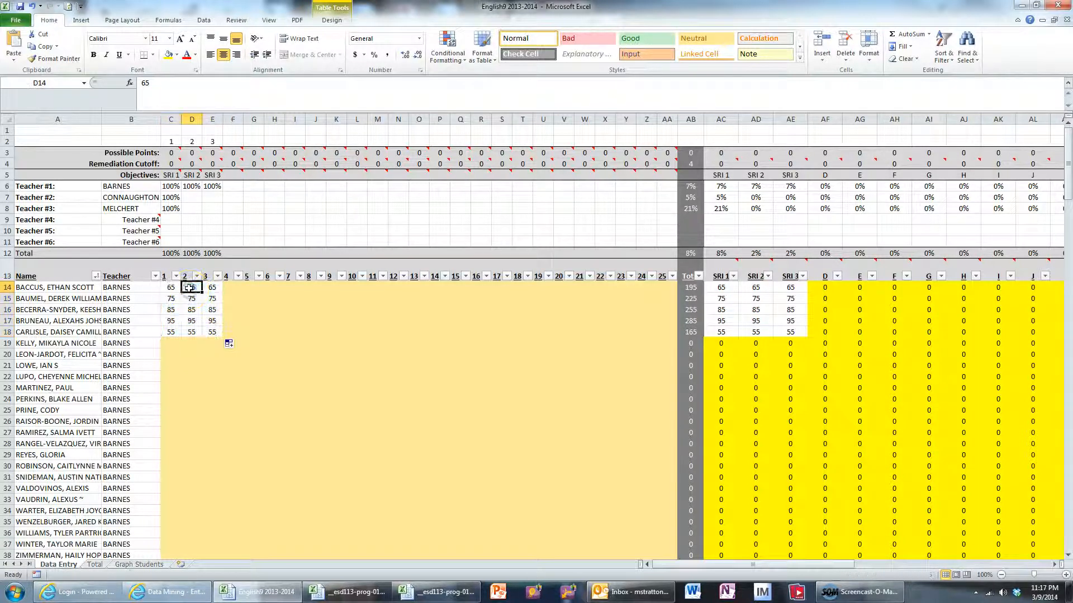
# Step: Set question 1's possible points to 850 and its remediation cutoff to 650
pyautogui.click(171, 164)
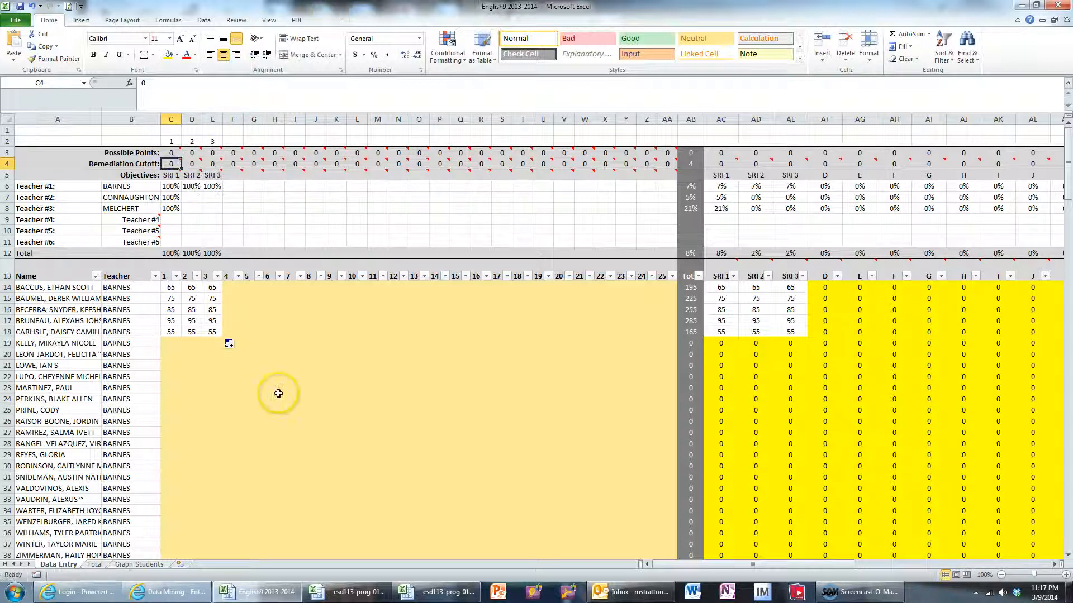
pyautogui.click(171, 152)
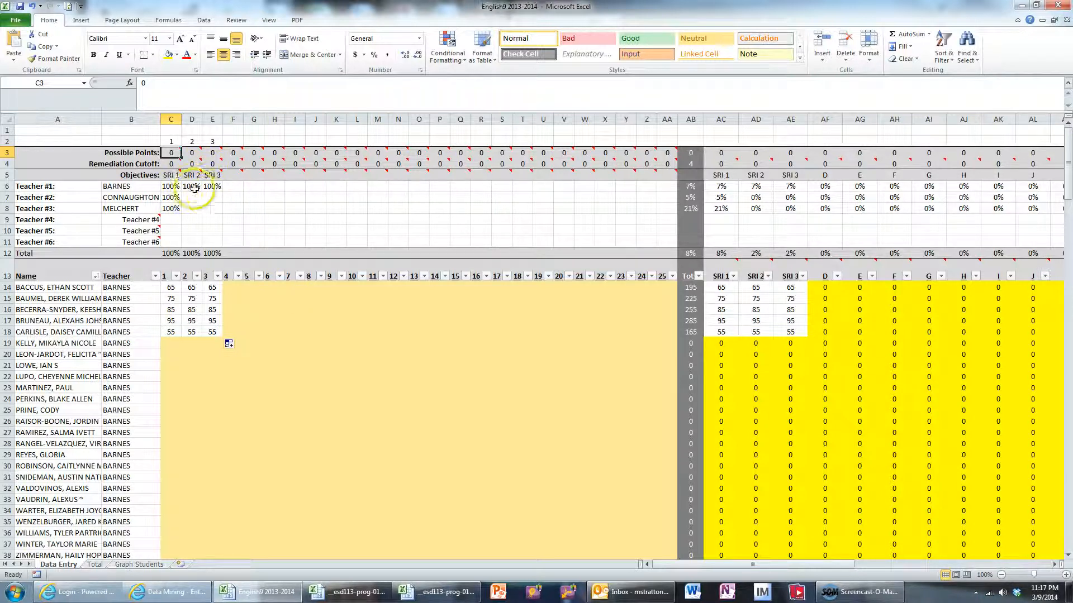
pyautogui.write('85')
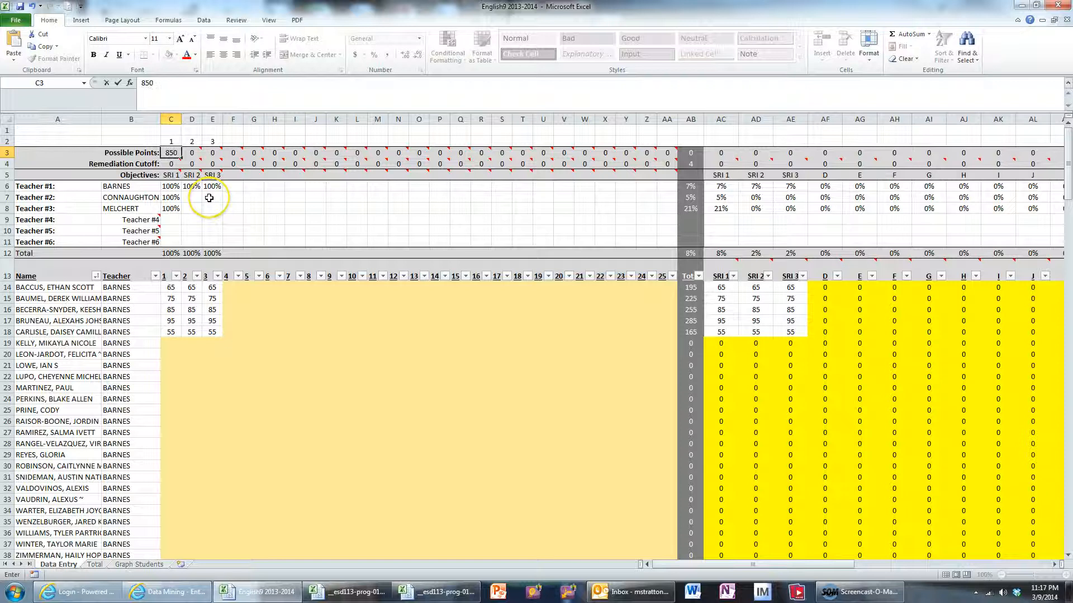
pyautogui.press('Return')
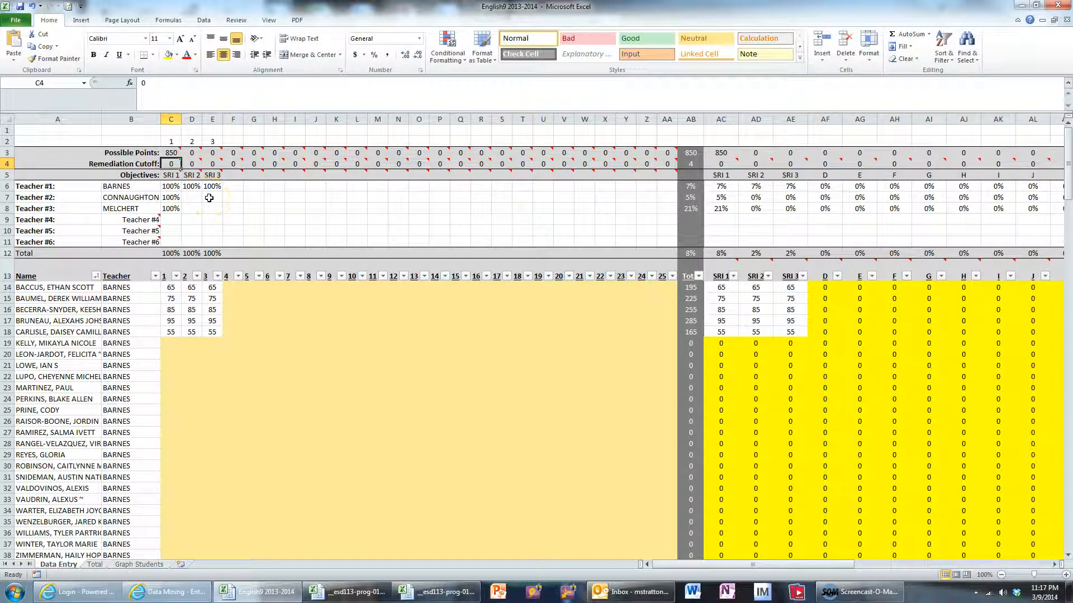
pyautogui.write('65')
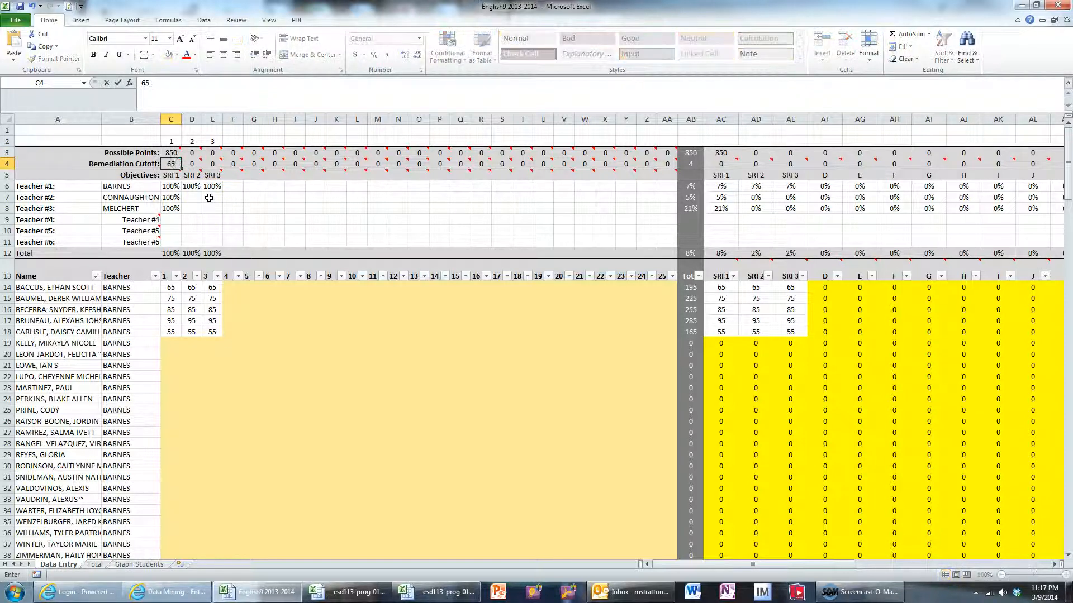
pyautogui.press('Tab')
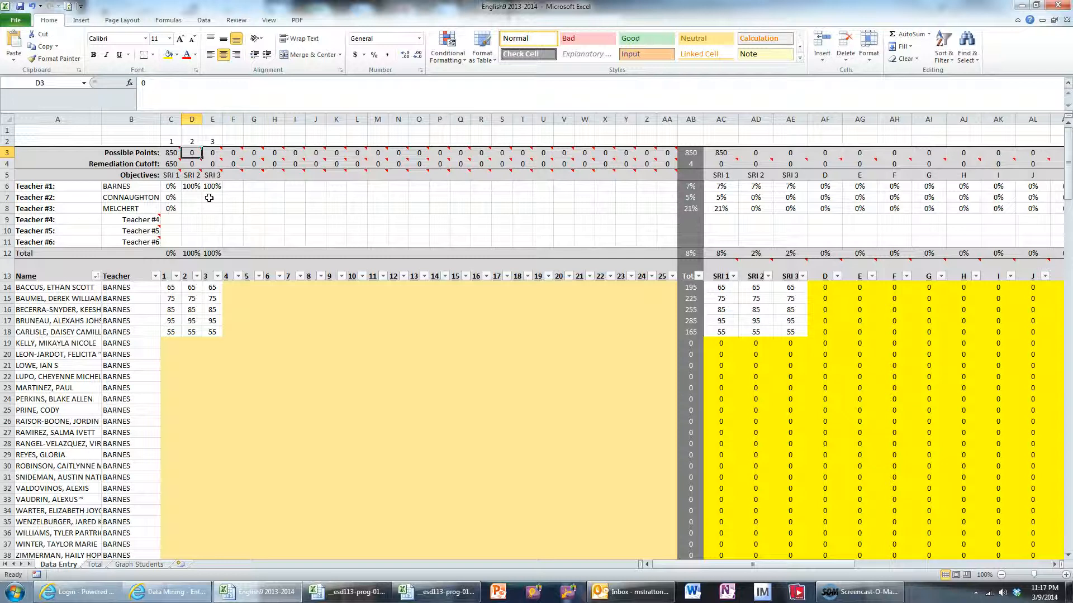
# Step: Set question 1's possible points to 100 and its remediation cutoff to 65
pyautogui.press('Left')
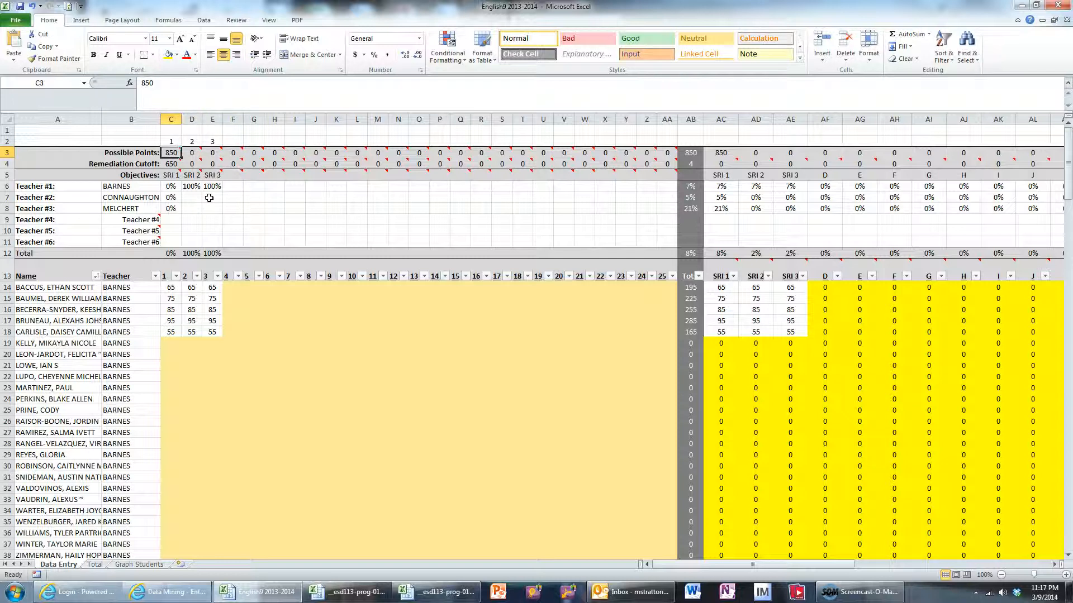
pyautogui.write('1')
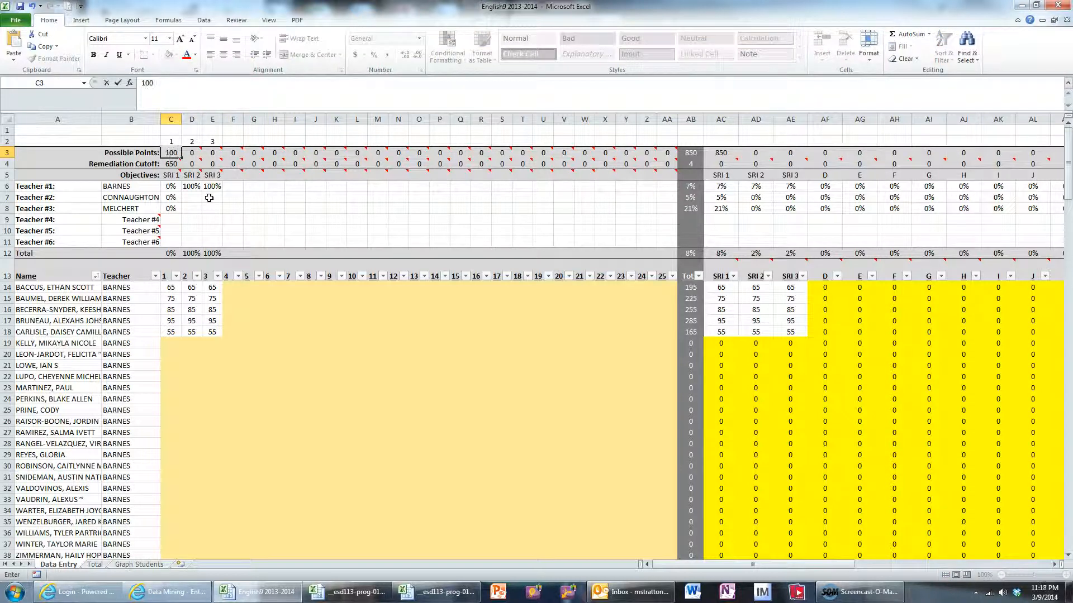
pyautogui.press('Return')
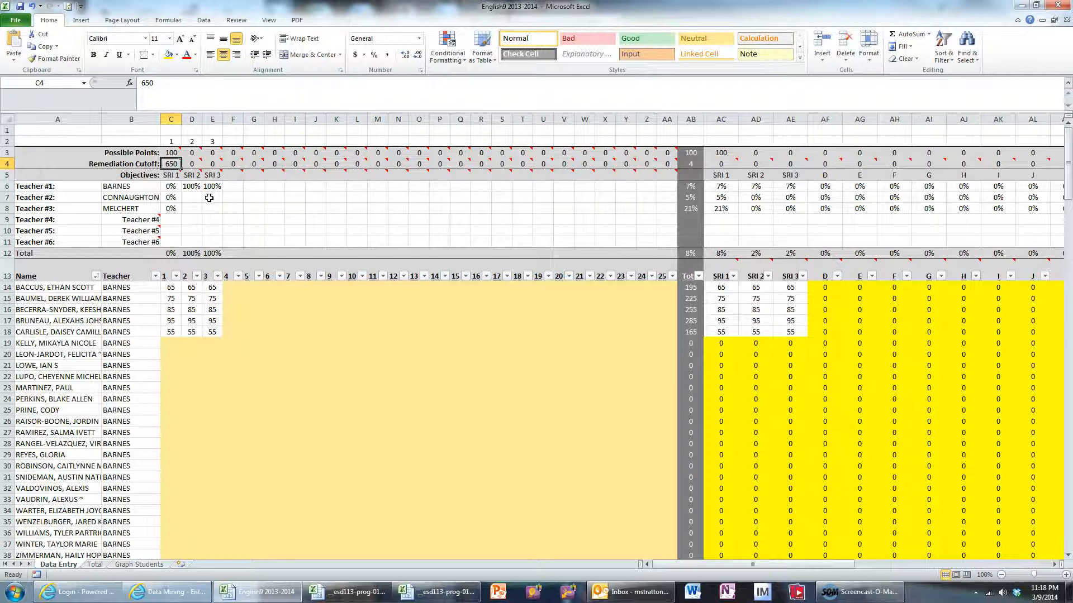
pyautogui.write('6')
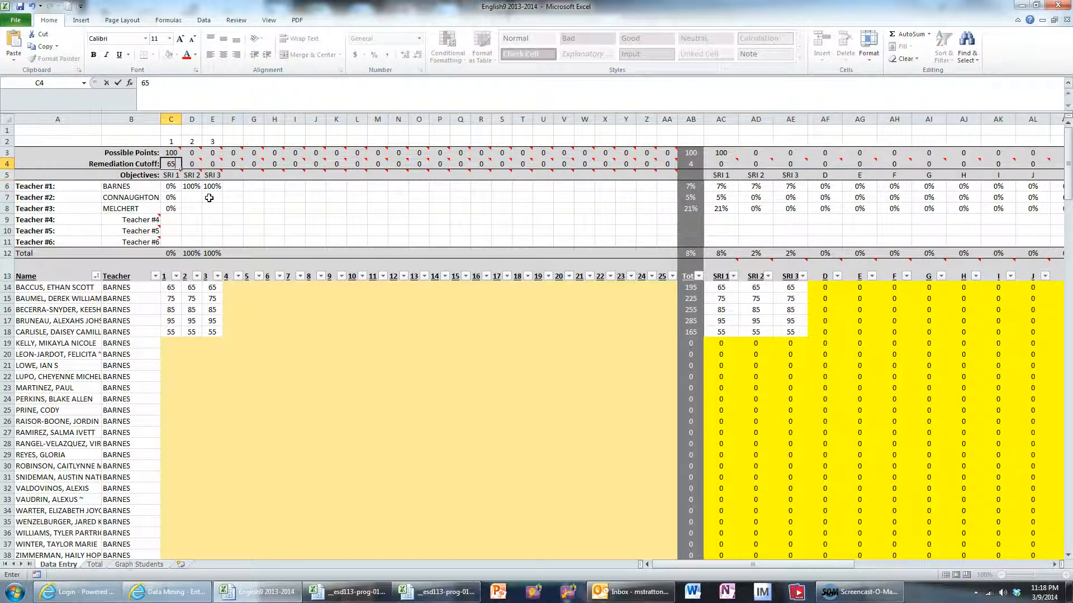
pyautogui.press('Return')
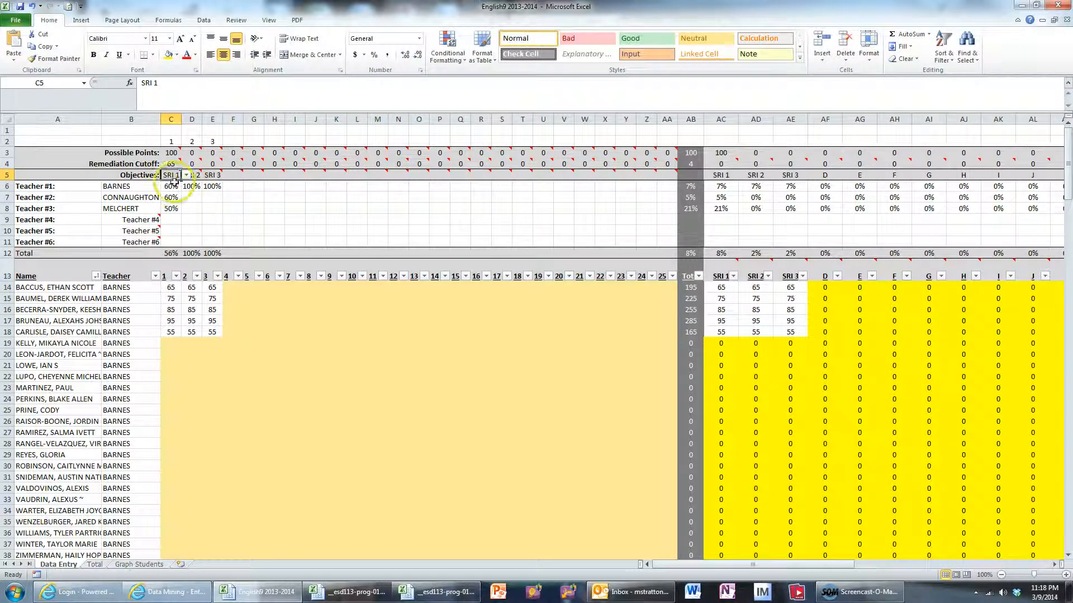
# Step: Compare each teacher's question 1 percentage with that teacher's students' scores above the remediation cutoff
pyautogui.moveTo(169, 186); pyautogui.dragTo(170, 207)
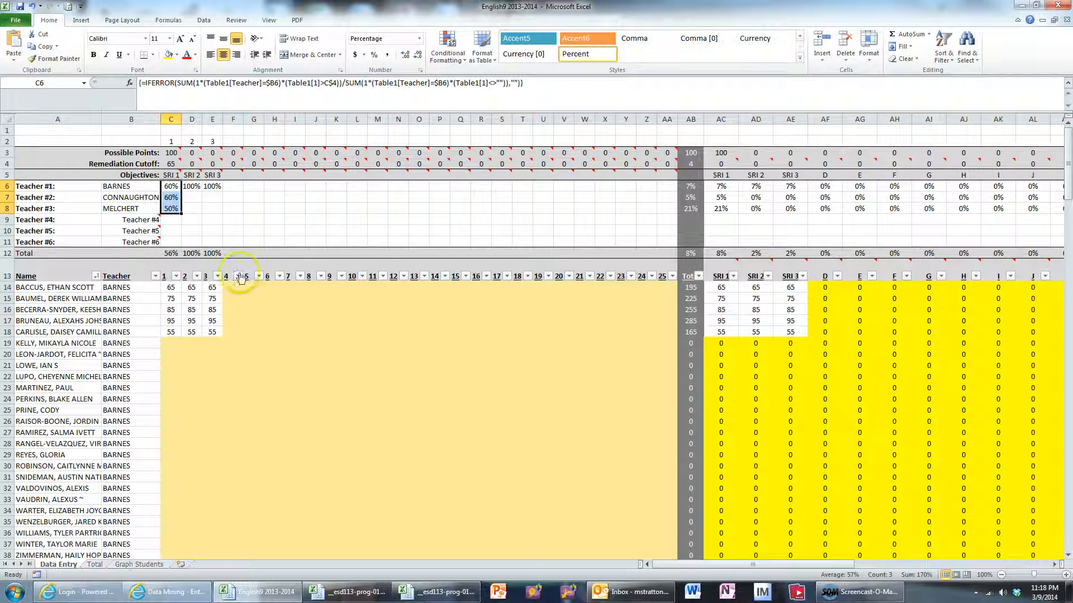
pyautogui.click(116, 189)
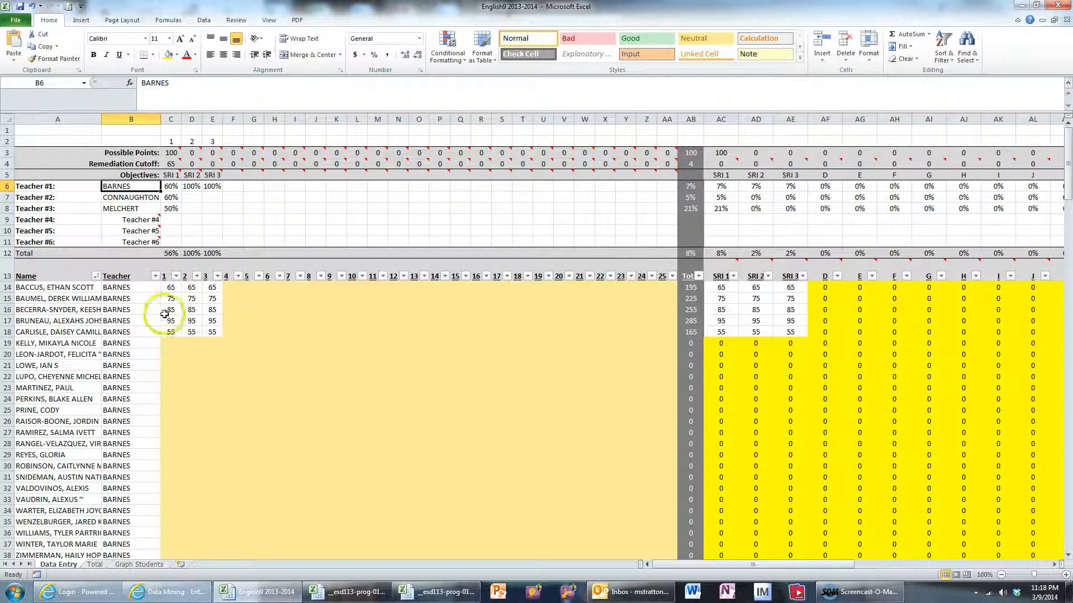
pyautogui.moveTo(169, 311); pyautogui.dragTo(171, 330)
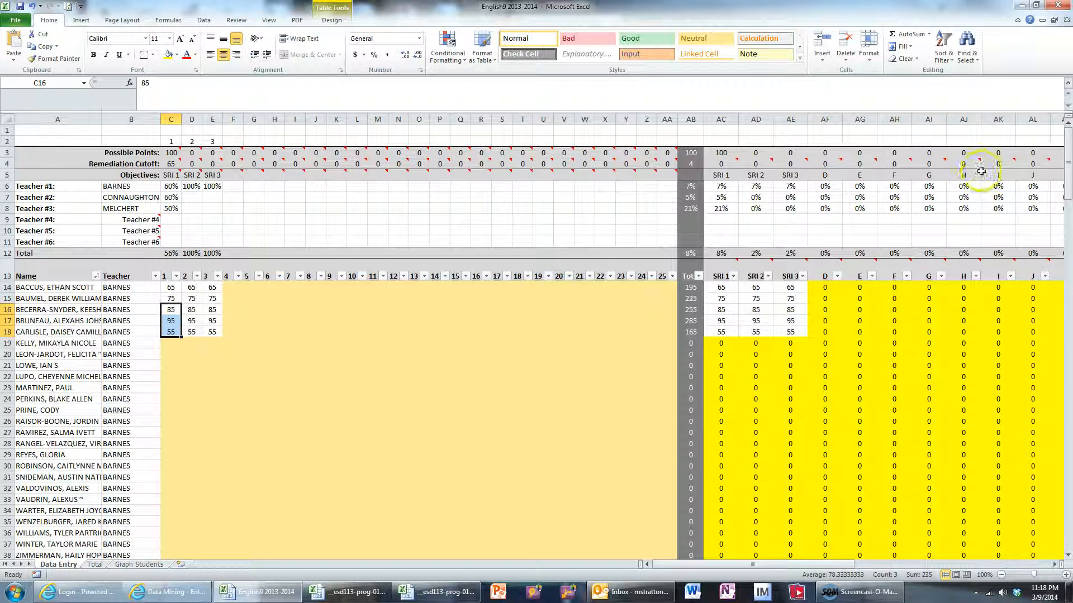
pyautogui.moveTo(1068, 152); pyautogui.dragTo(1068, 156)
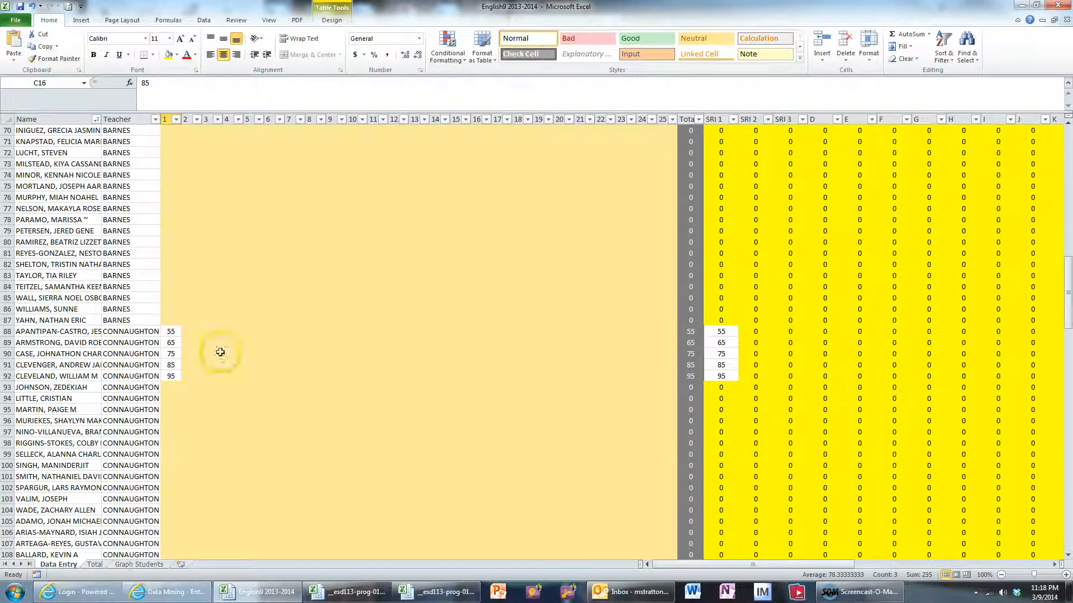
pyautogui.moveTo(170, 356); pyautogui.dragTo(172, 370)
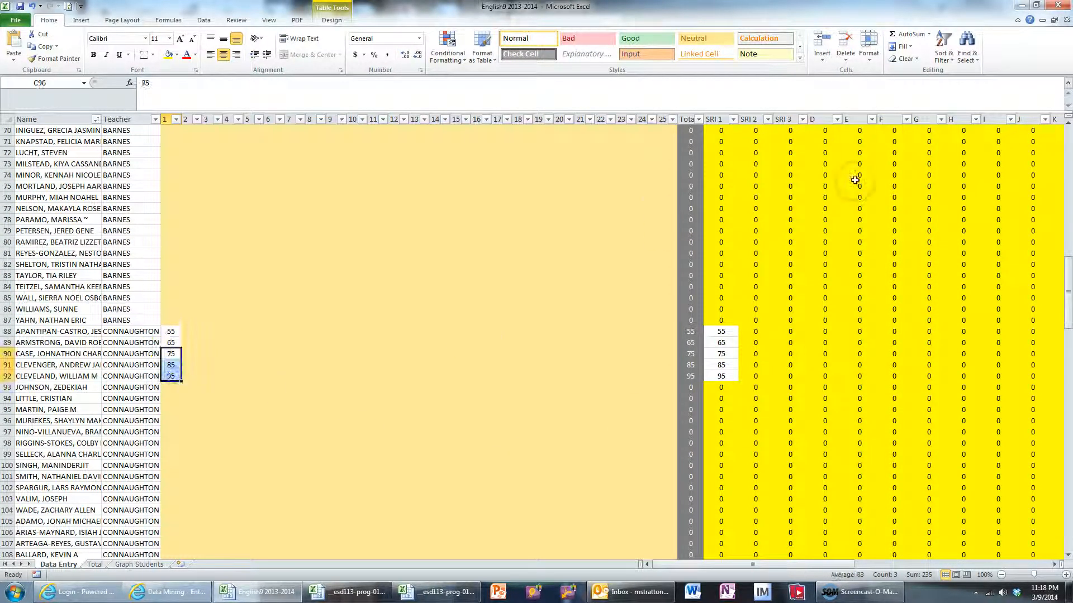
pyautogui.moveTo(1062, 273); pyautogui.dragTo(1057, 485)
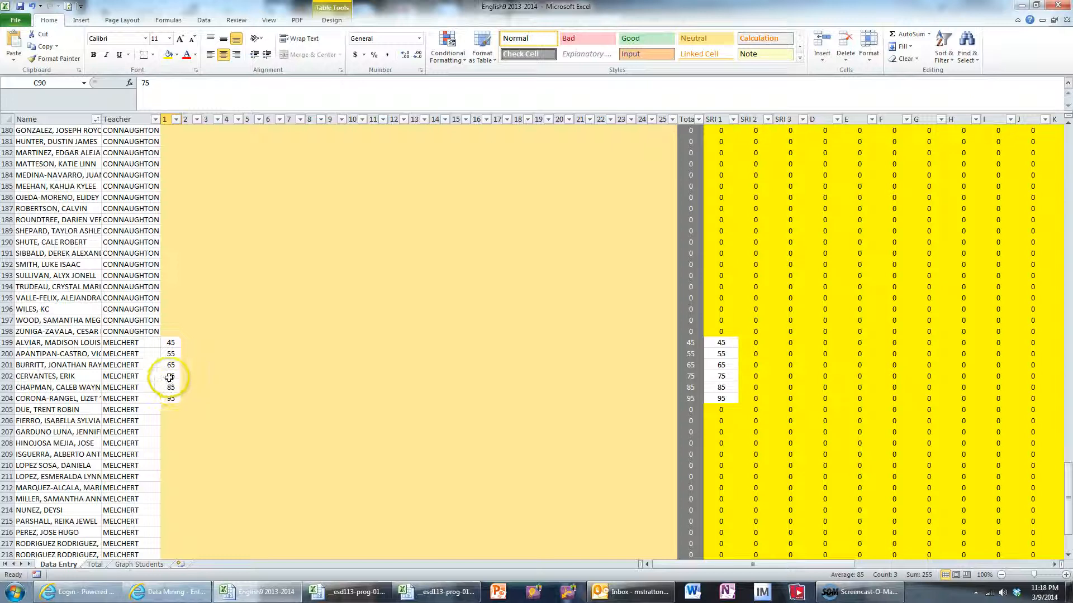
pyautogui.moveTo(170, 376); pyautogui.dragTo(170, 396)
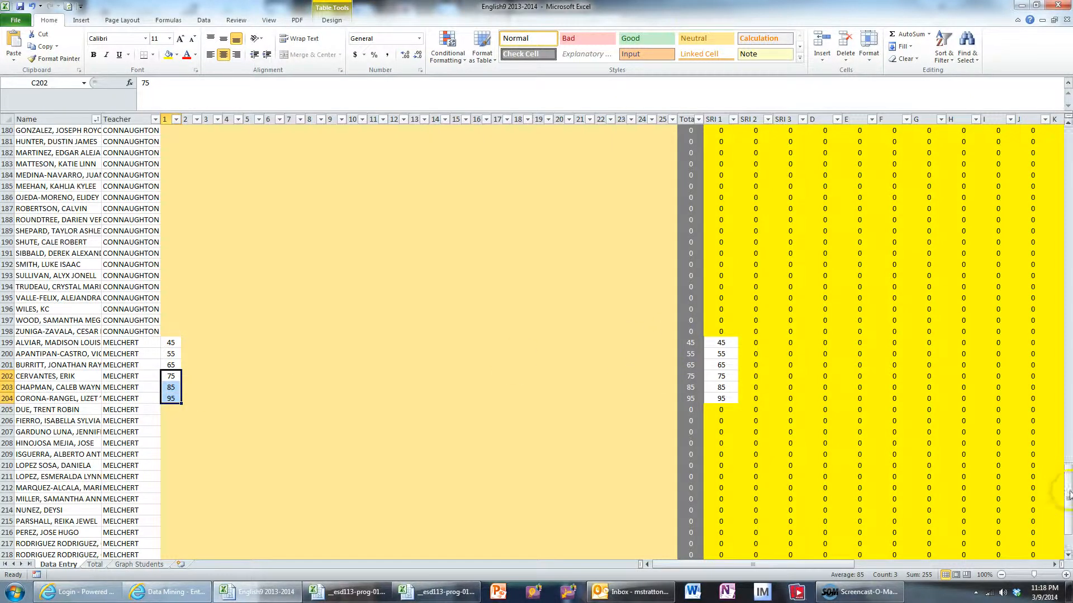
pyautogui.moveTo(1068, 491); pyautogui.dragTo(1068, 159)
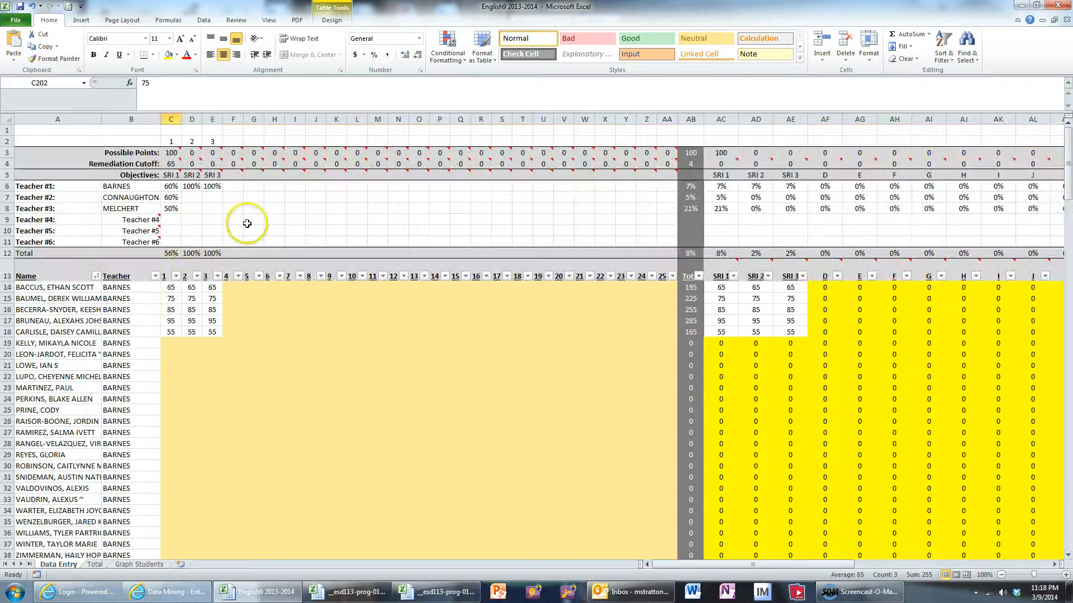
# Step: Try question 1's remediation cutoff at 55, at 54 and again at 55 to compare the teacher percentages
pyautogui.click(171, 164)
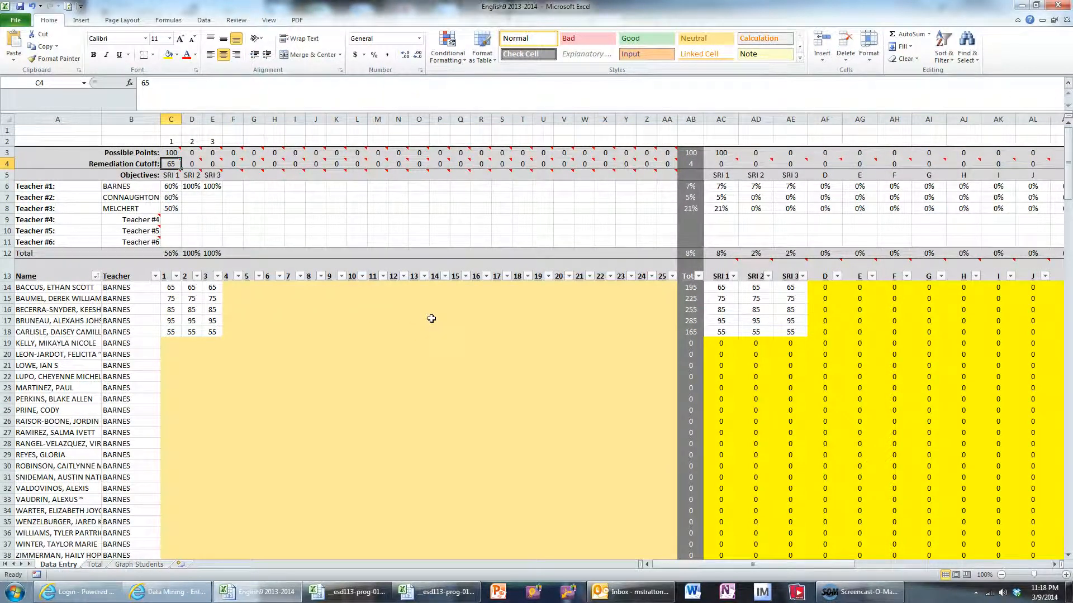
pyautogui.write('55')
pyautogui.press('Return')
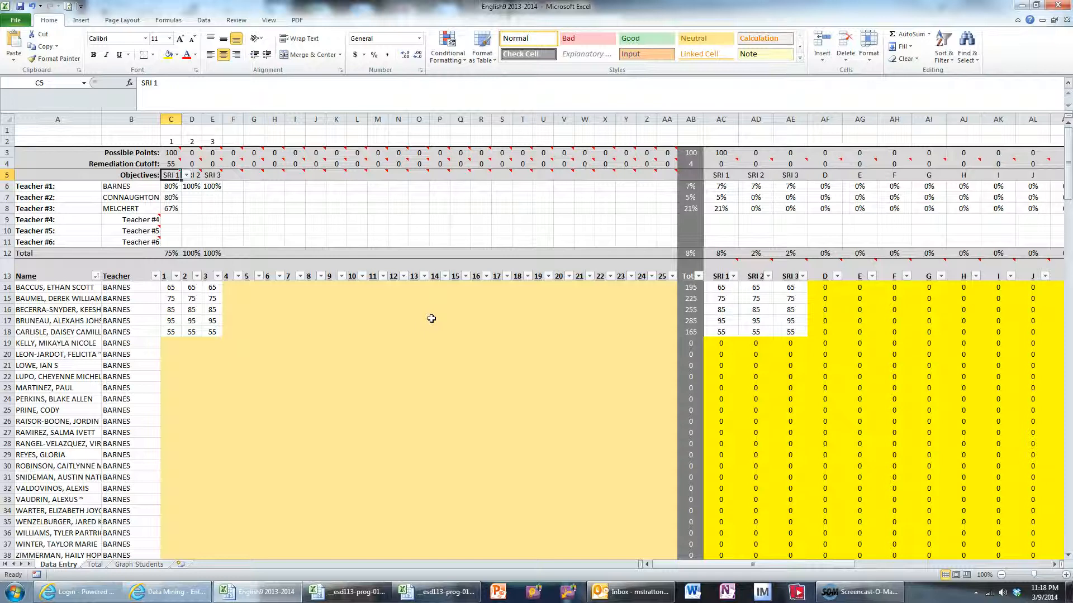
pyautogui.press('Up')
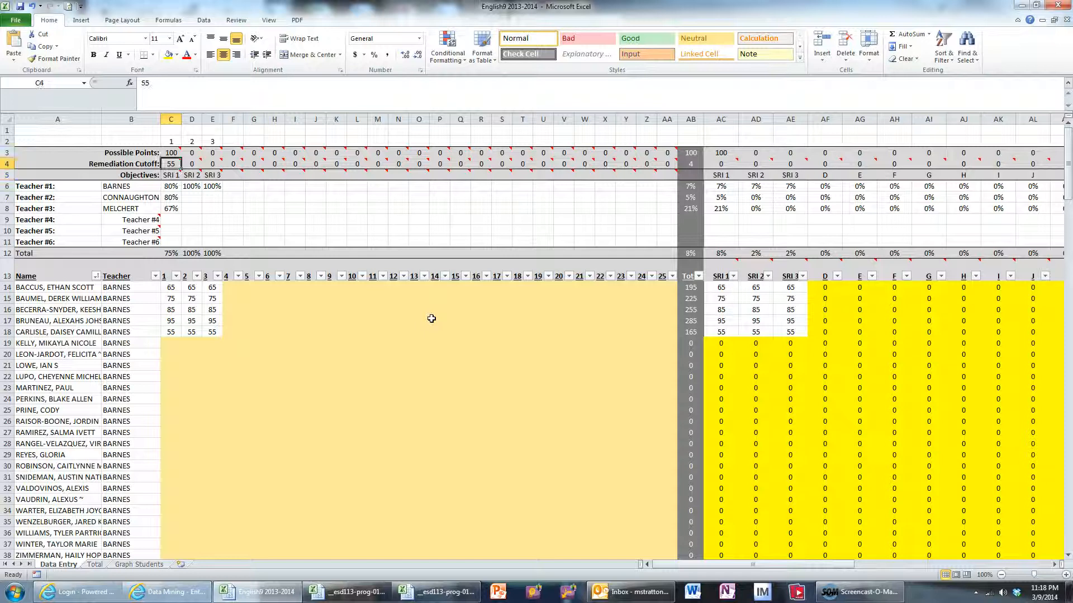
pyautogui.write('54')
pyautogui.press('Return')
pyautogui.write('55')
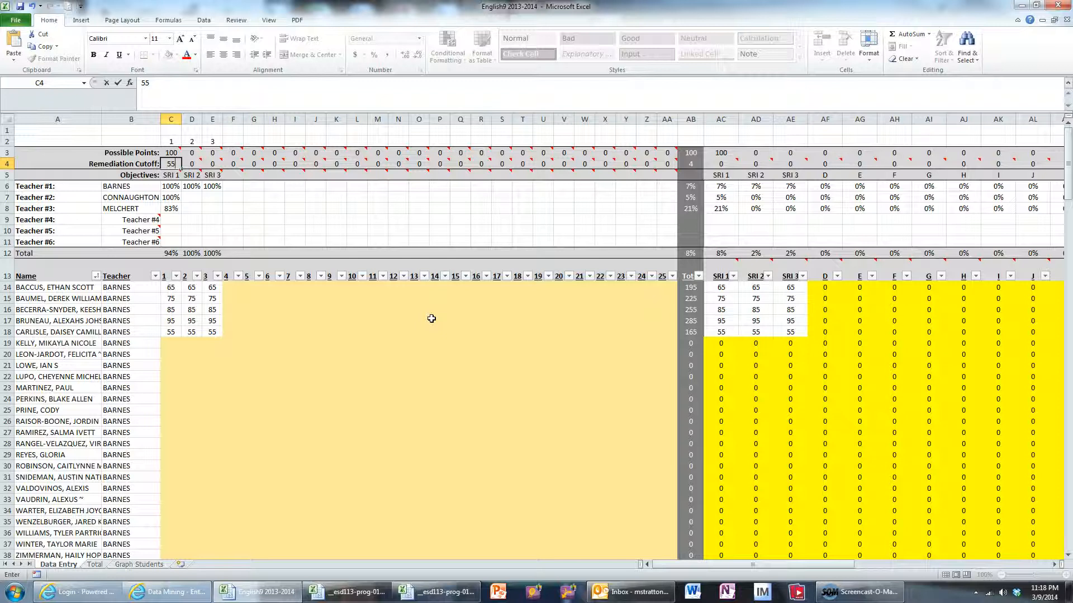
pyautogui.press('Return')
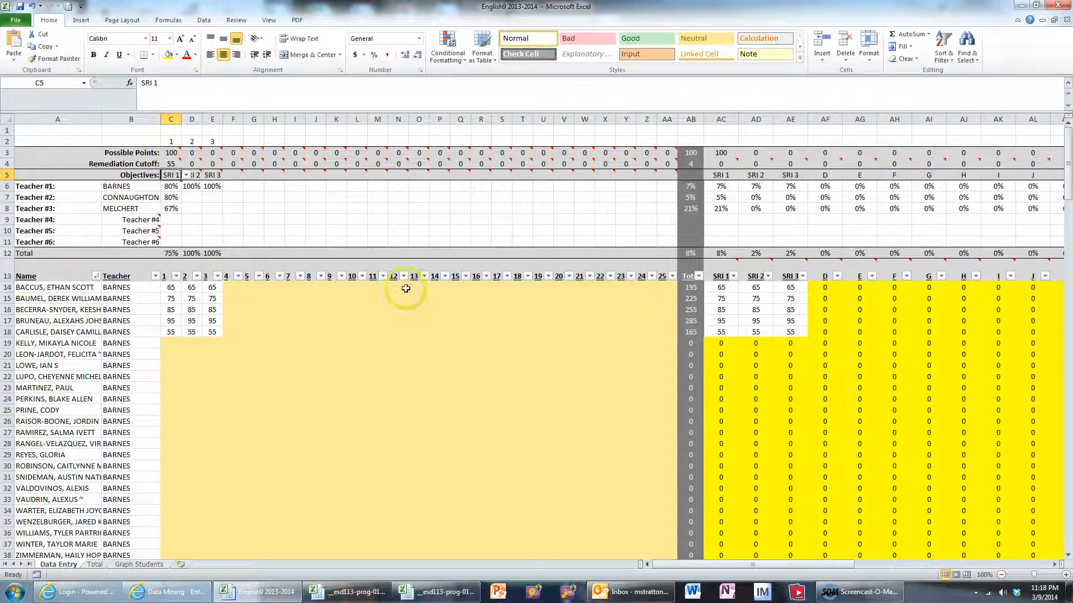
# Step: Set question 1's remediation cutoff back to 65
pyautogui.click(176, 163)
pyautogui.write('6')
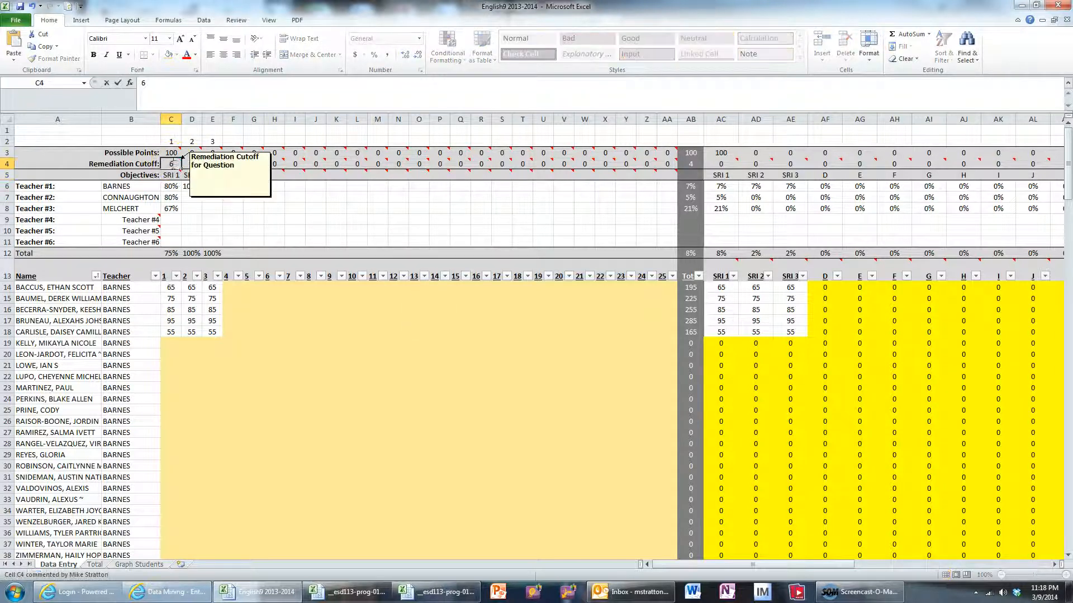
pyautogui.write('5')
pyautogui.click(212, 231)
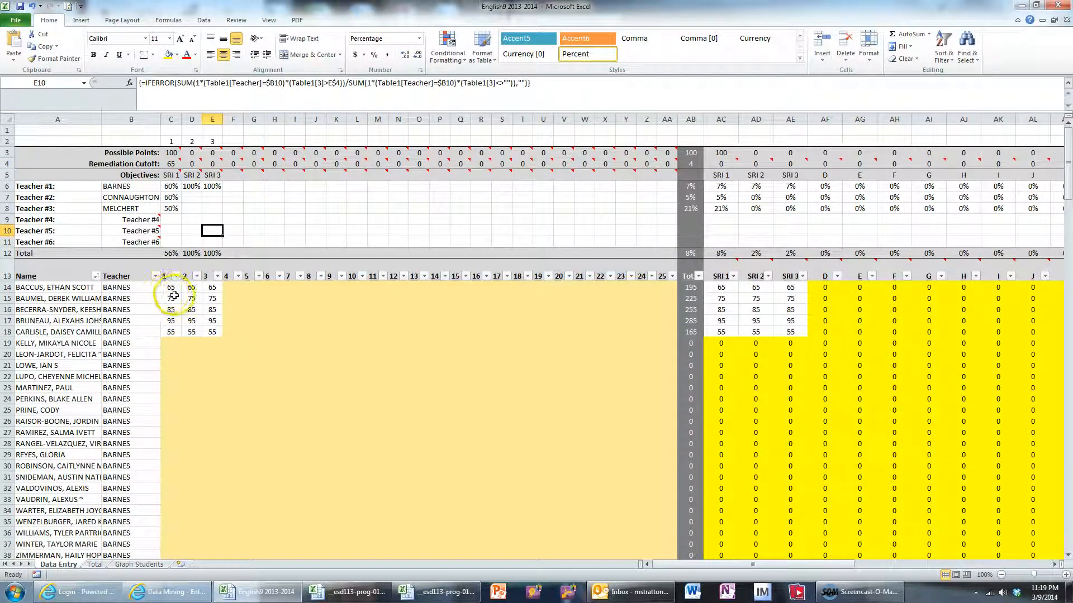
# Step: Review the first teacher's student scores against the per-teacher percentages for questions 1 to 3, and check the question 4 column
pyautogui.click(170, 323)
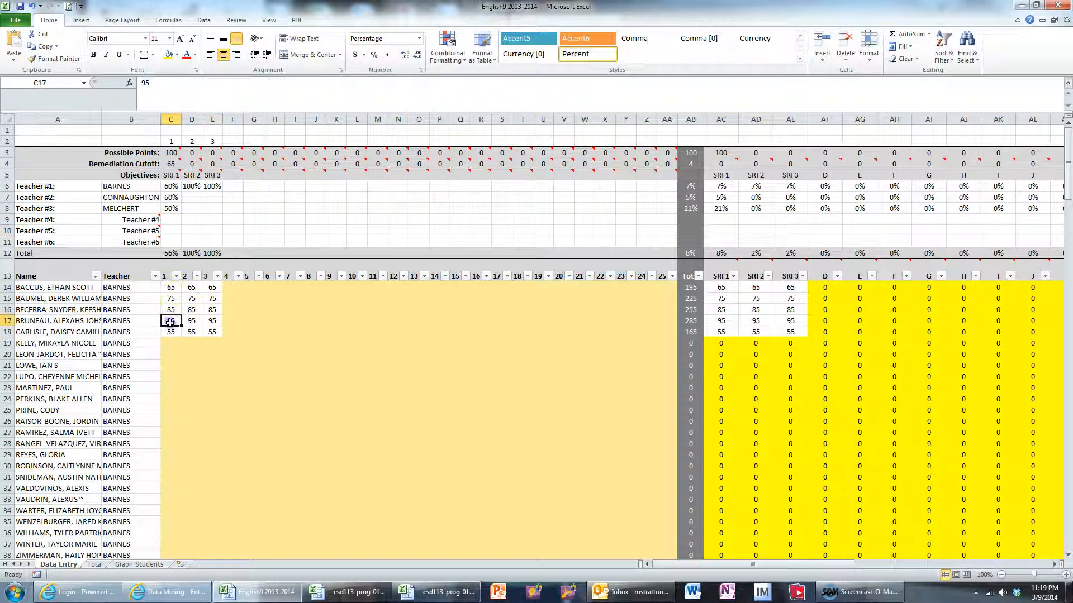
pyautogui.moveTo(171, 322); pyautogui.dragTo(171, 300)
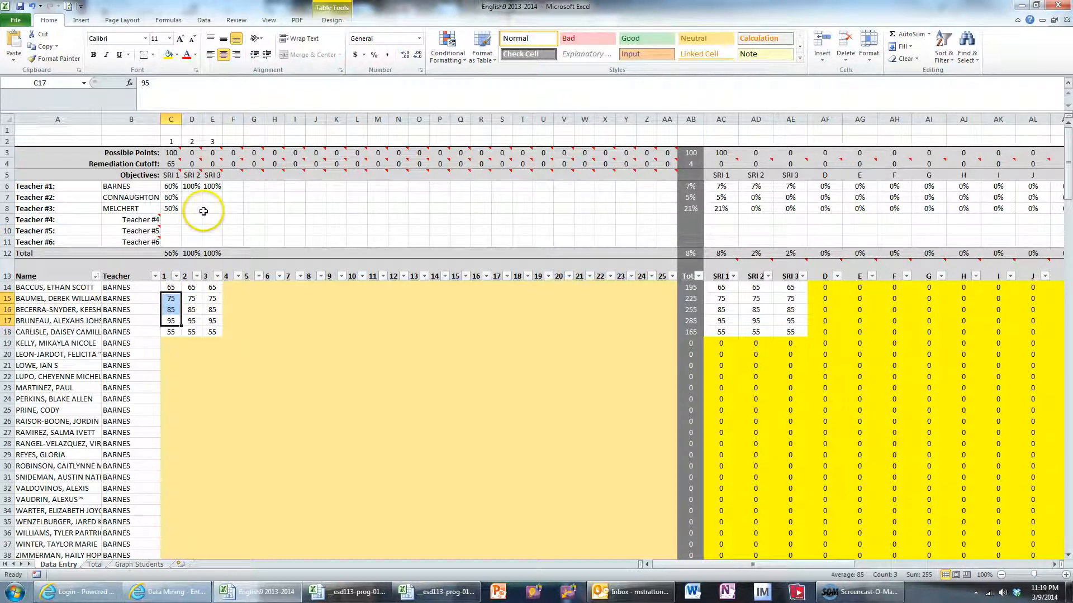
pyautogui.moveTo(167, 184); pyautogui.dragTo(215, 244)
pyautogui.moveTo(173, 288); pyautogui.dragTo(198, 302)
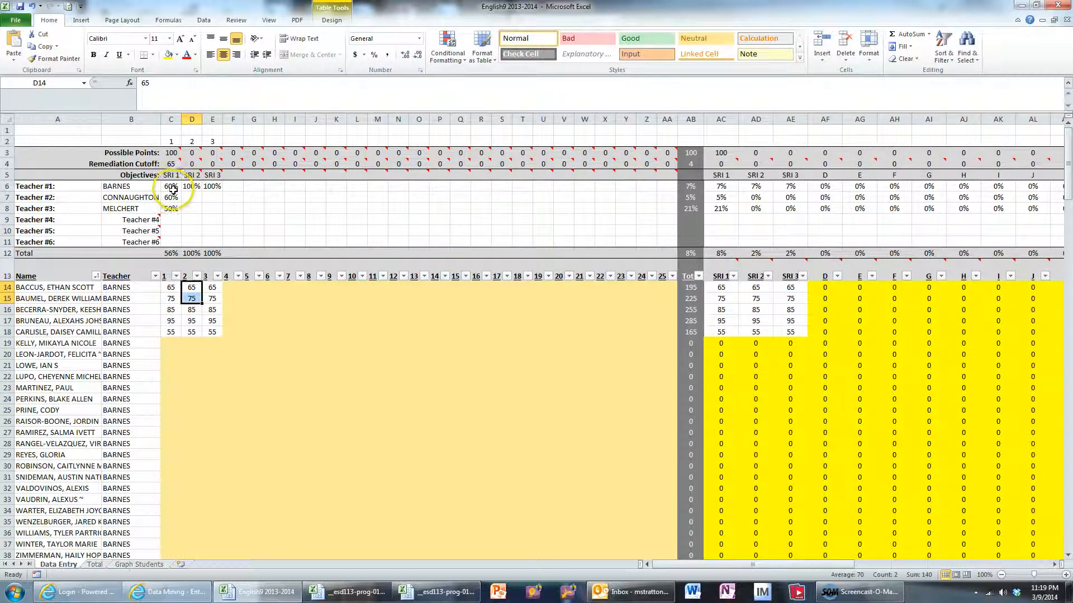
pyautogui.moveTo(169, 186); pyautogui.dragTo(220, 209)
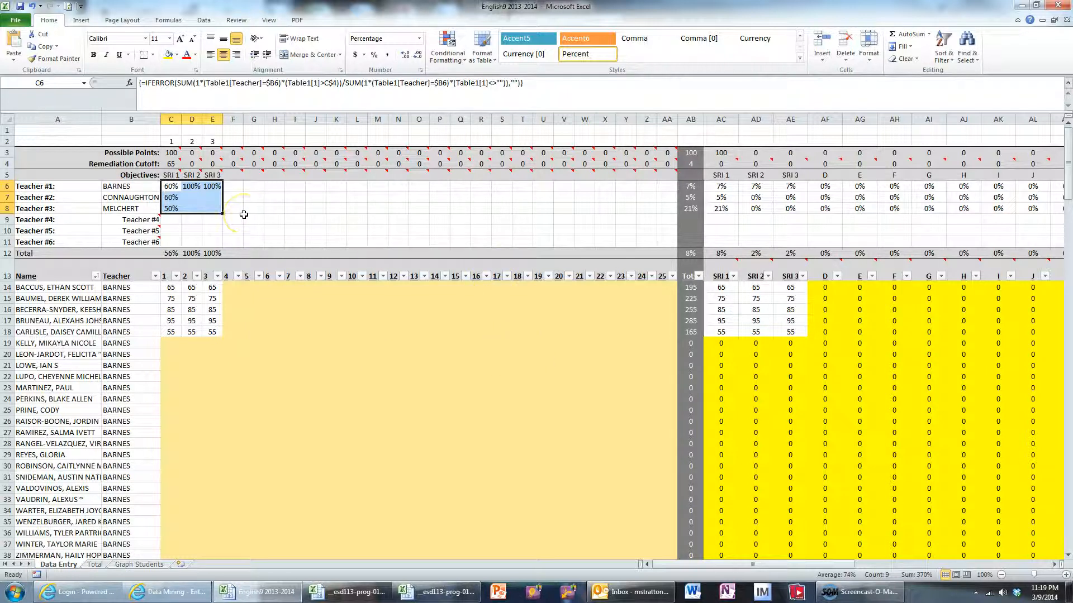
pyautogui.click(232, 186)
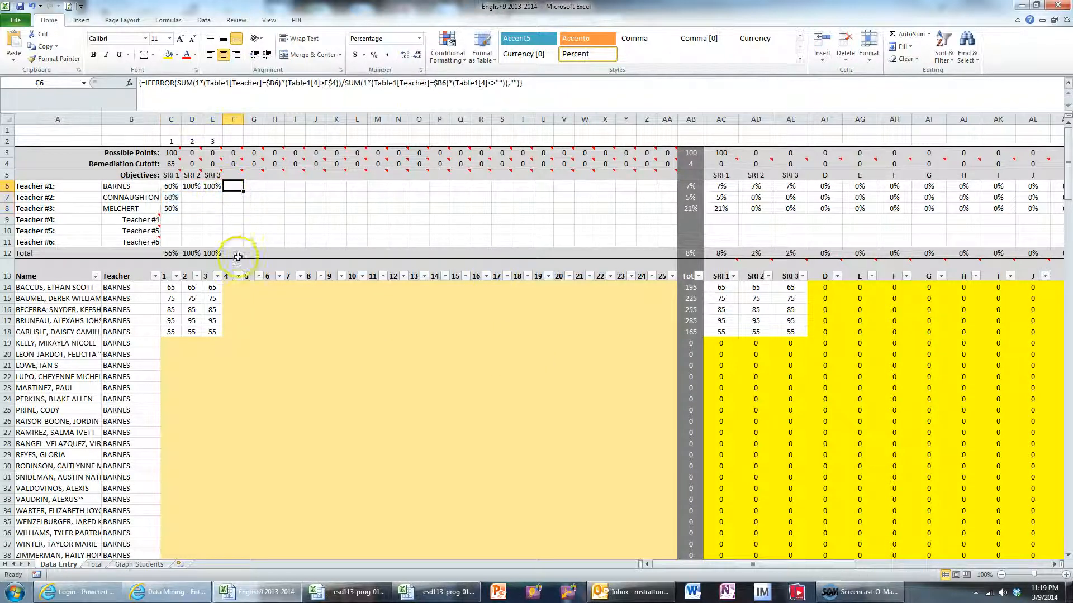
pyautogui.click(229, 276)
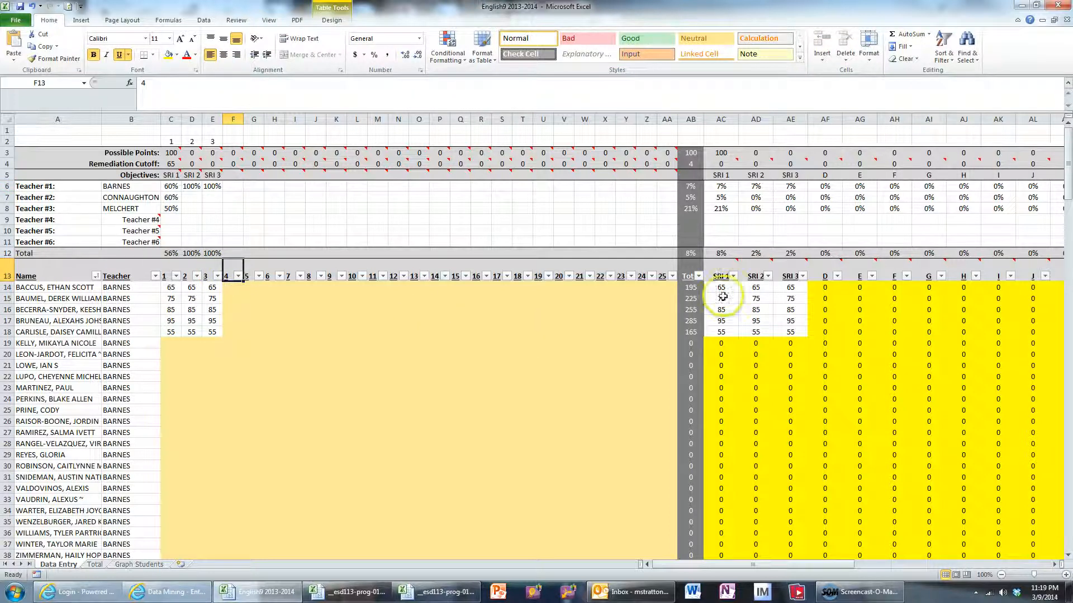
# Step: Rename objectives D and E as PreVocab and PostVocab in the objective column headers
pyautogui.click(817, 272)
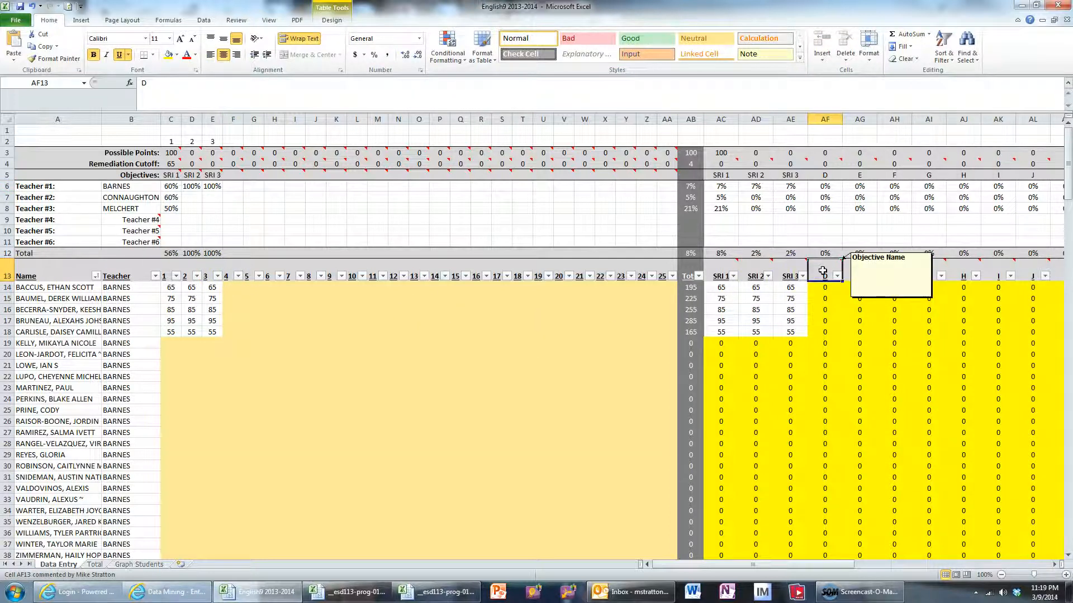
pyautogui.write('PreV')
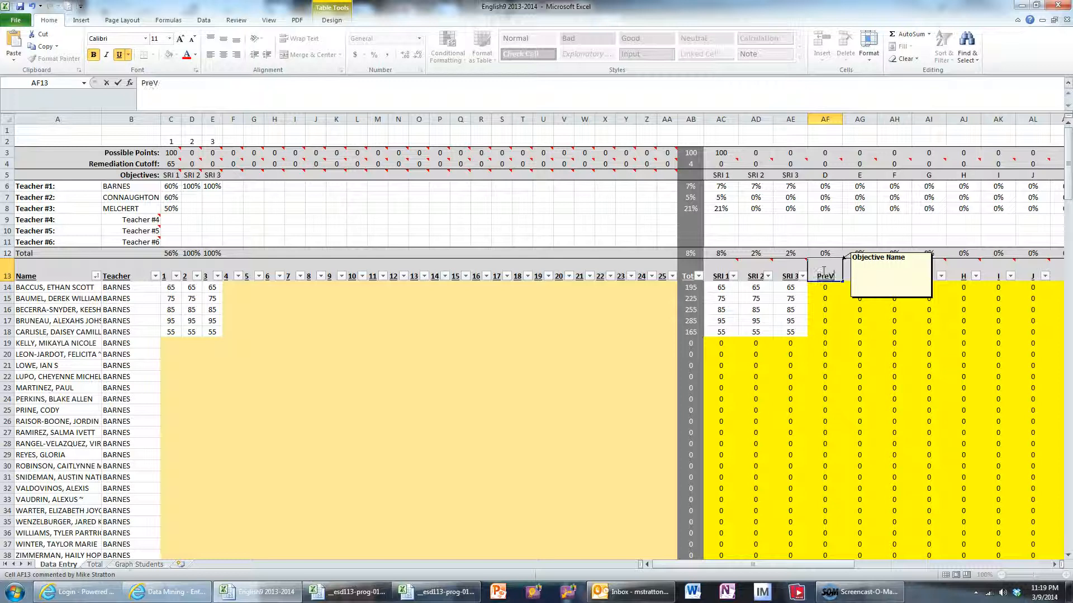
pyautogui.write('ocab')
pyautogui.press('Tab')
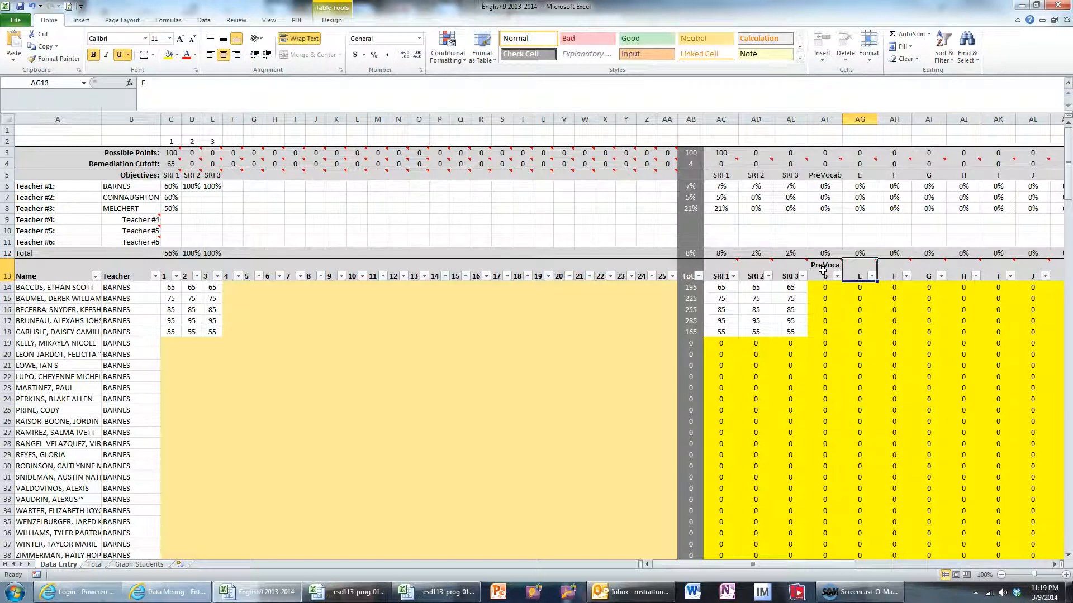
pyautogui.write('P')
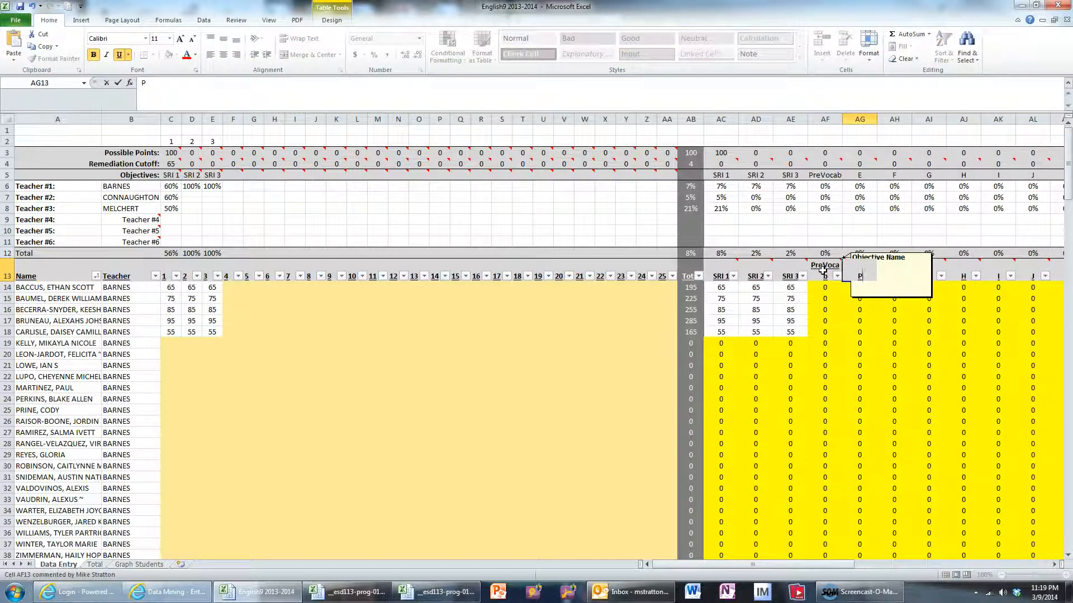
pyautogui.write('ostVocab')
pyautogui.press('Return')
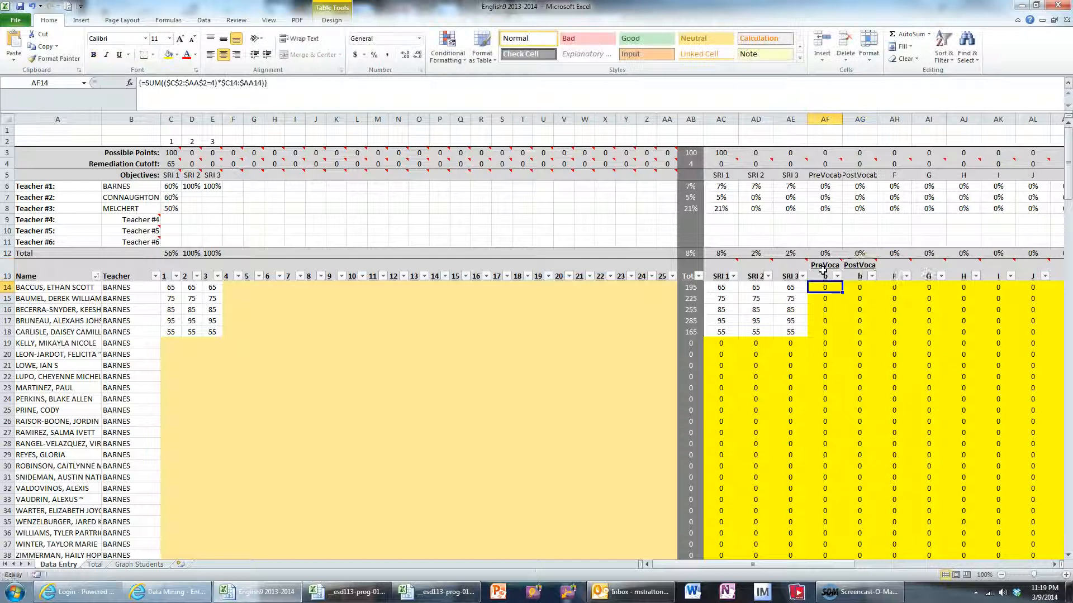
# Step: Assign objective PreVocab to question 4 and PostVocab to question 5 in the Objectives row
pyautogui.click(233, 175)
pyautogui.click(248, 175)
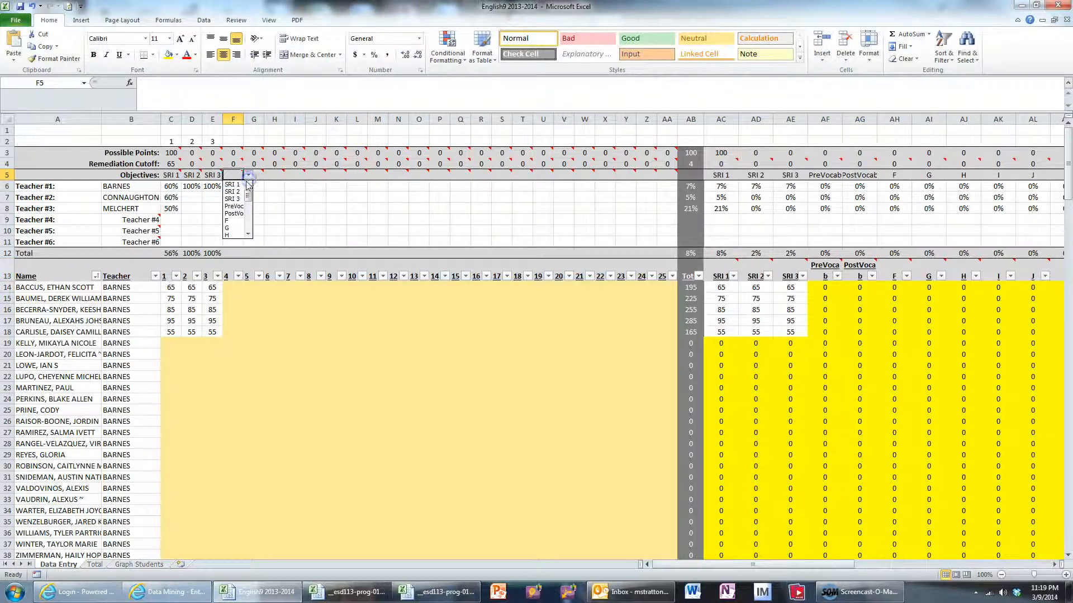
pyautogui.click(234, 208)
pyautogui.click(258, 175)
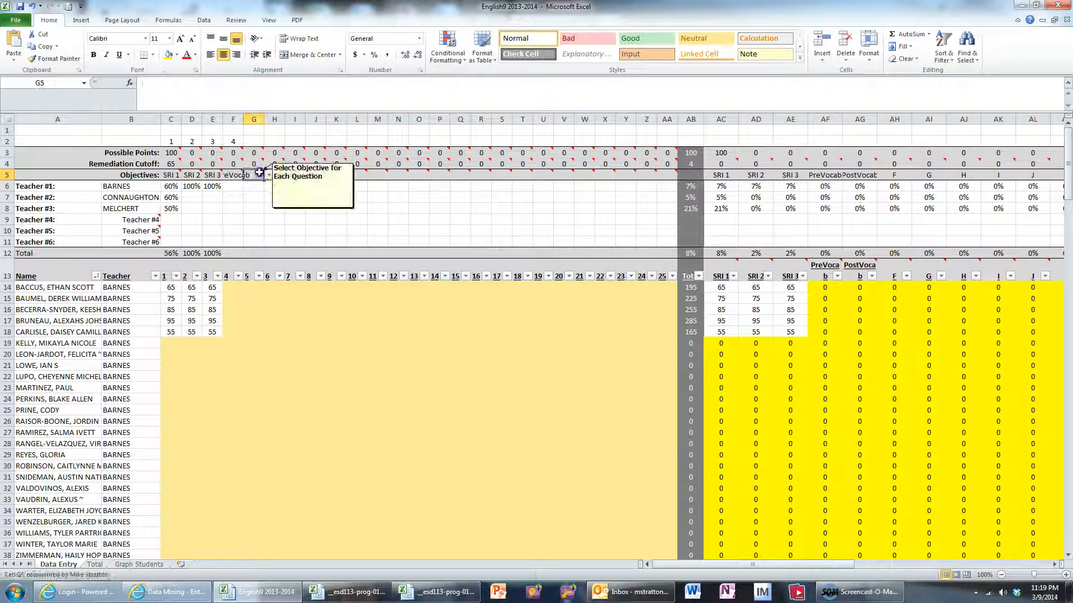
pyautogui.click(268, 175)
pyautogui.click(260, 214)
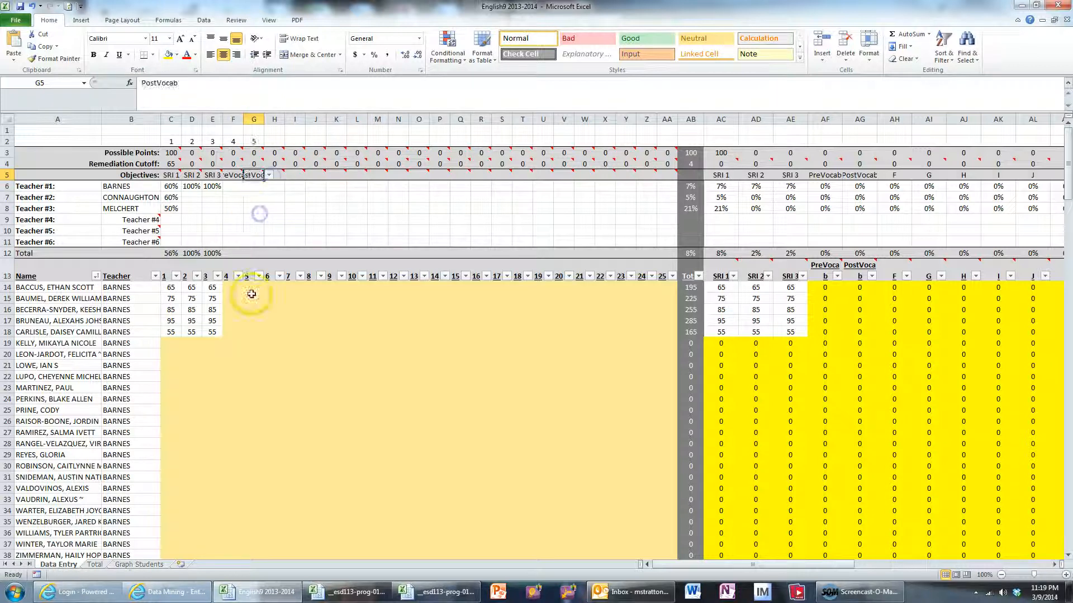
# Step: Enter a question 4 score of 58 for the first student in F14
pyautogui.click(233, 287)
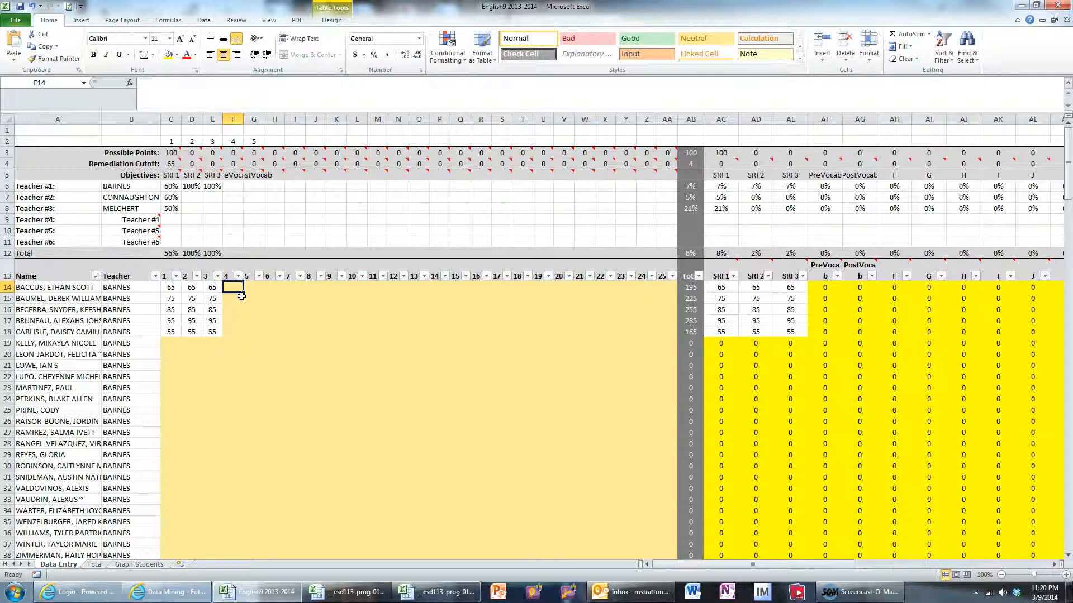
pyautogui.write('58')
pyautogui.press('Return')
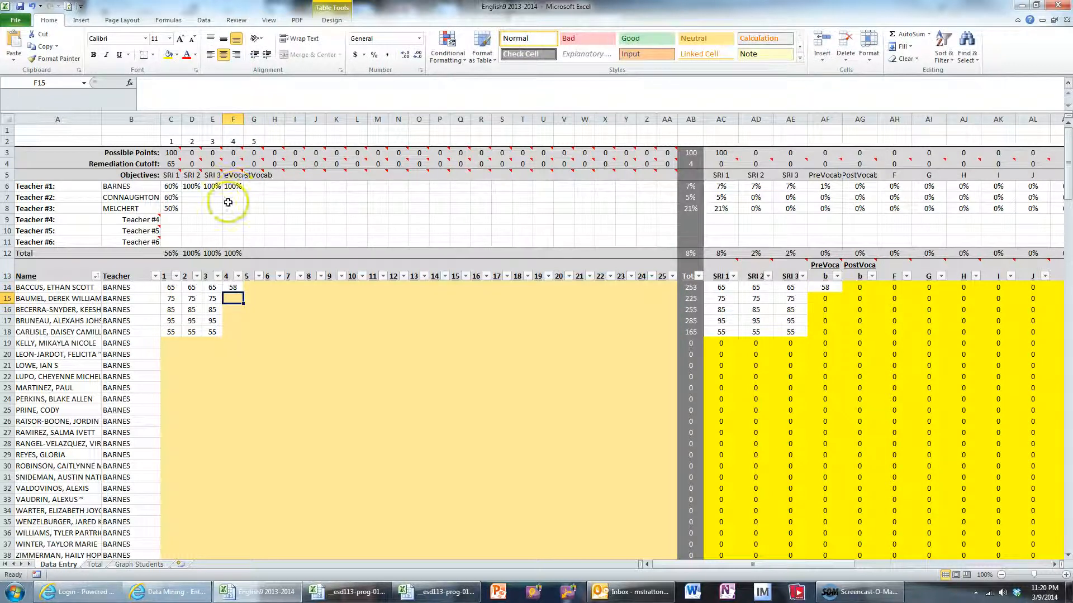
# Step: Set question 4's possible points to 100 and its remediation cutoff to 50
pyautogui.click(230, 151)
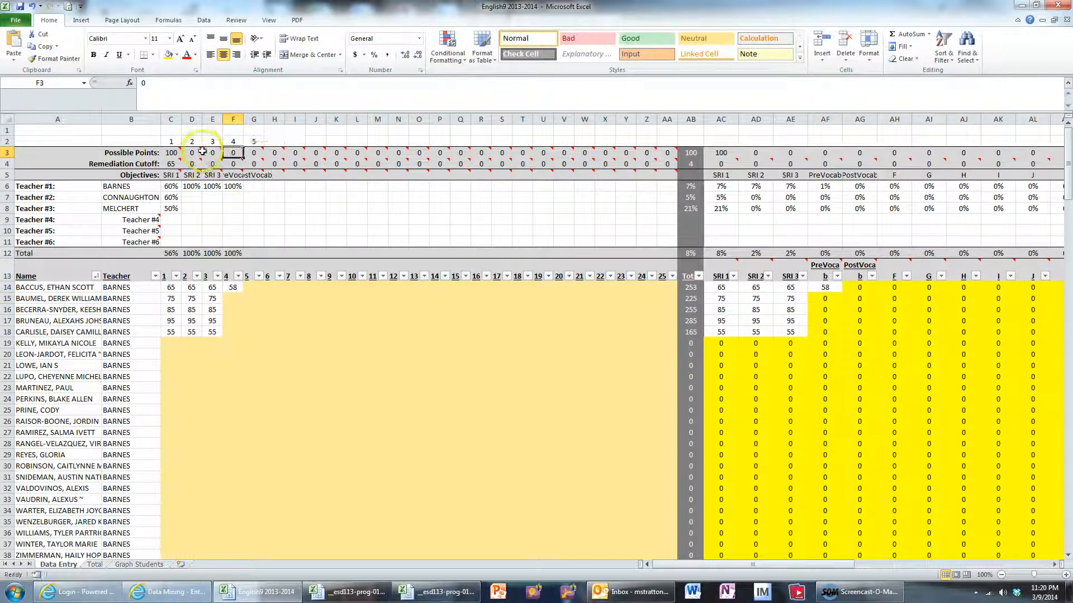
pyautogui.click(231, 166)
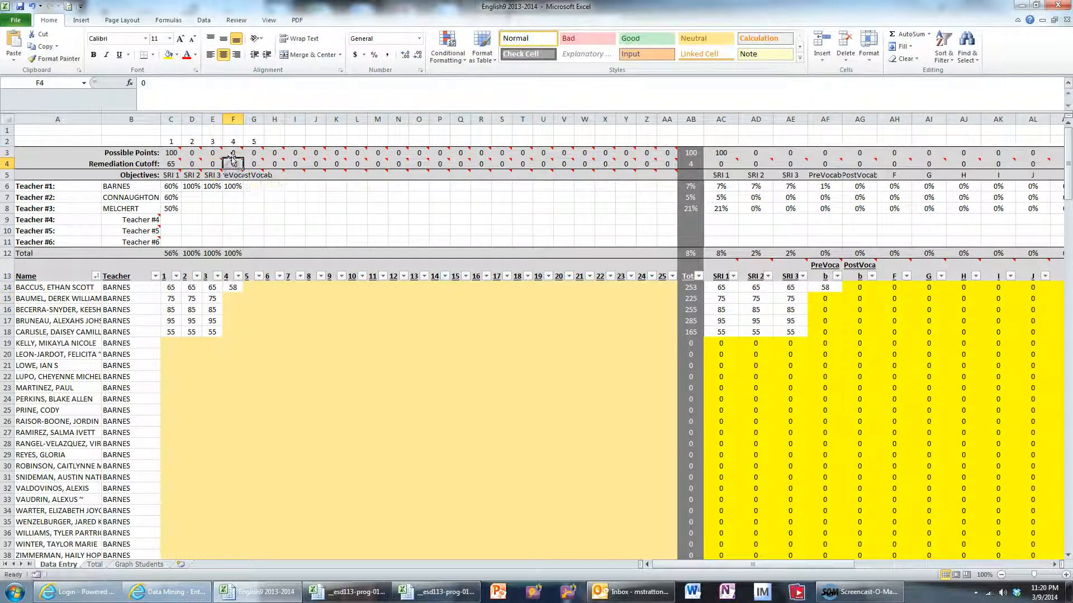
pyautogui.click(233, 153)
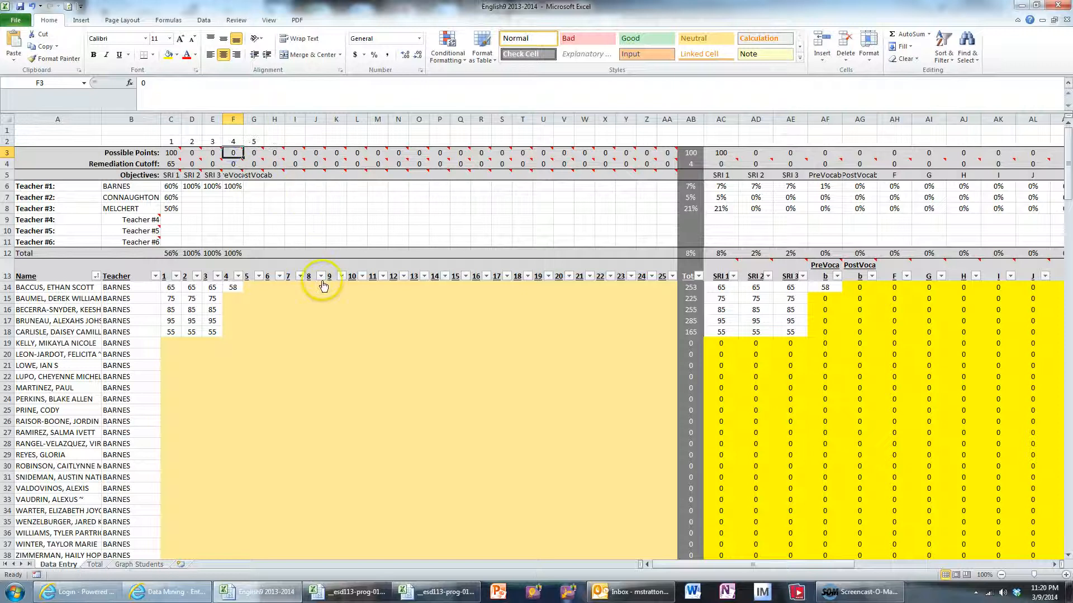
pyautogui.write('10')
pyautogui.press('Return')
pyautogui.press('Return')
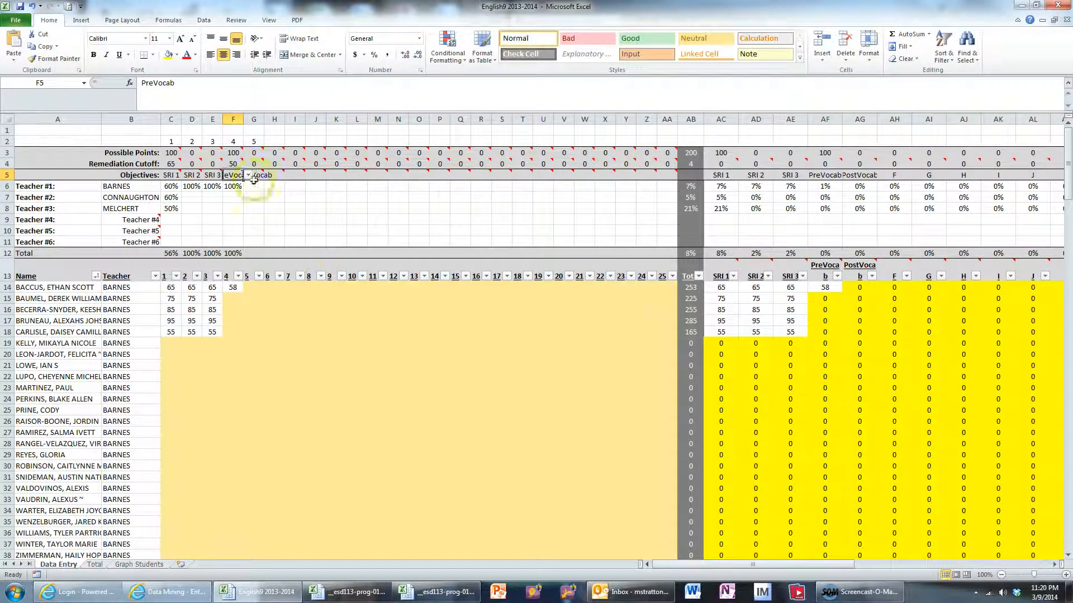
# Step: Enter question 4 scores of 52 in F15 and 40 in F16, and check question 4's passing percentages per teacher
pyautogui.click(229, 187)
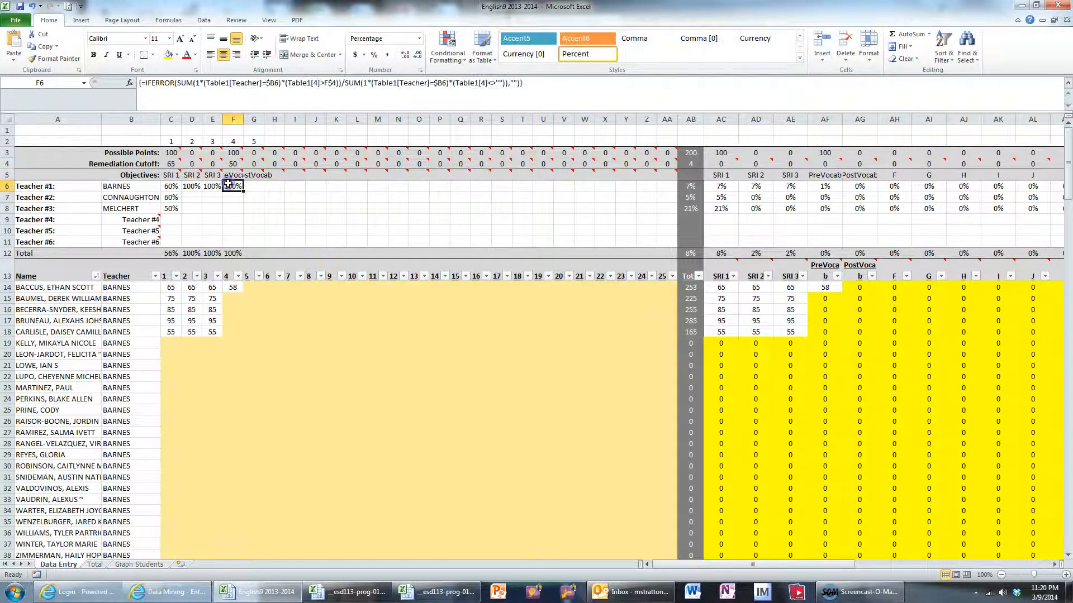
pyautogui.click(236, 297)
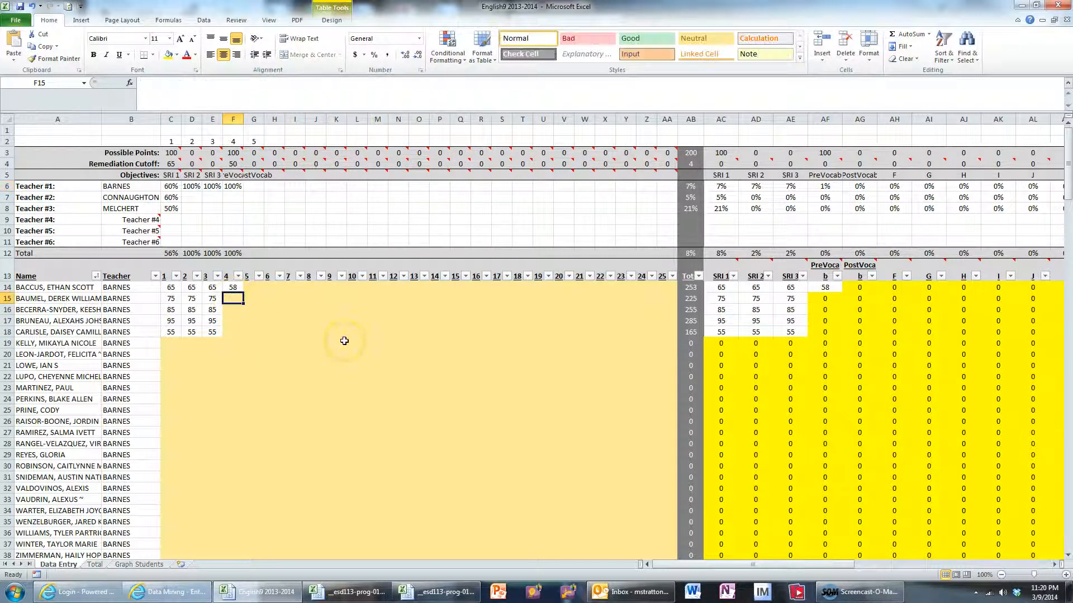
pyautogui.write('52')
pyautogui.press('Return')
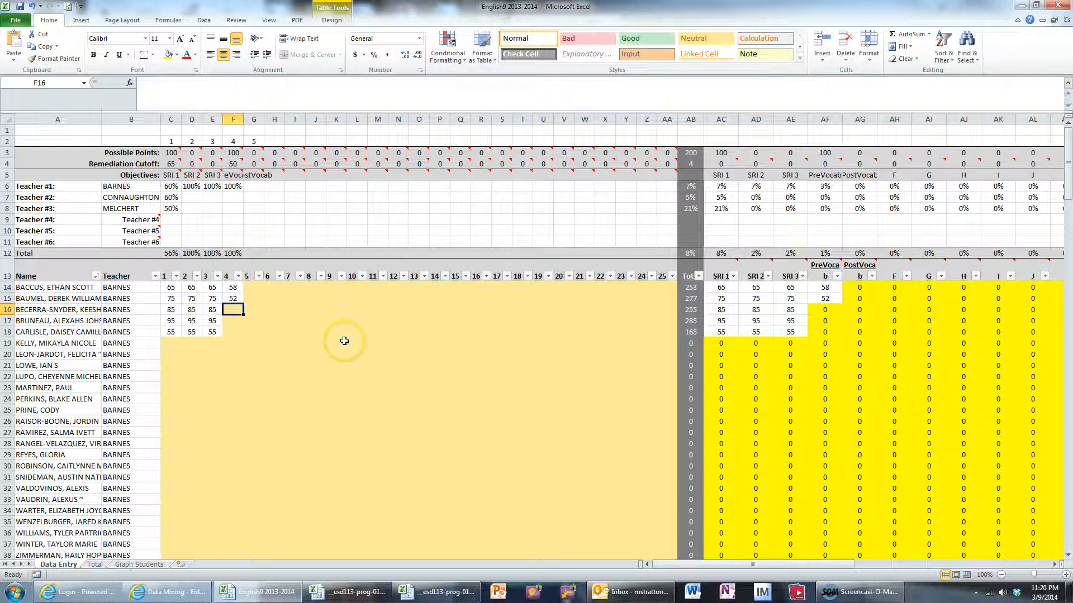
pyautogui.write('40')
pyautogui.press('Return')
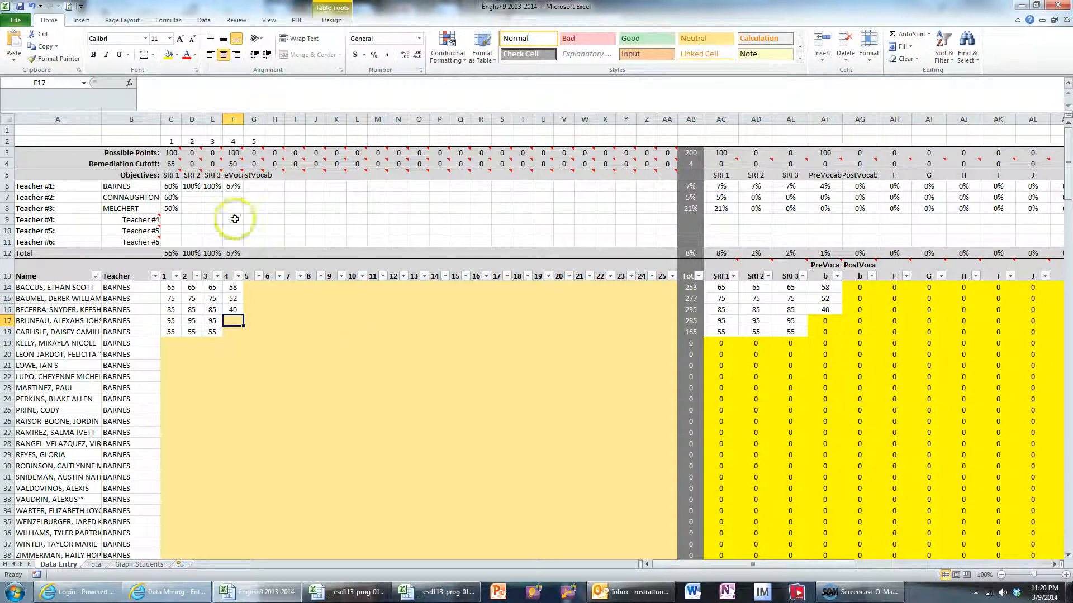
pyautogui.moveTo(233, 287); pyautogui.dragTo(233, 302)
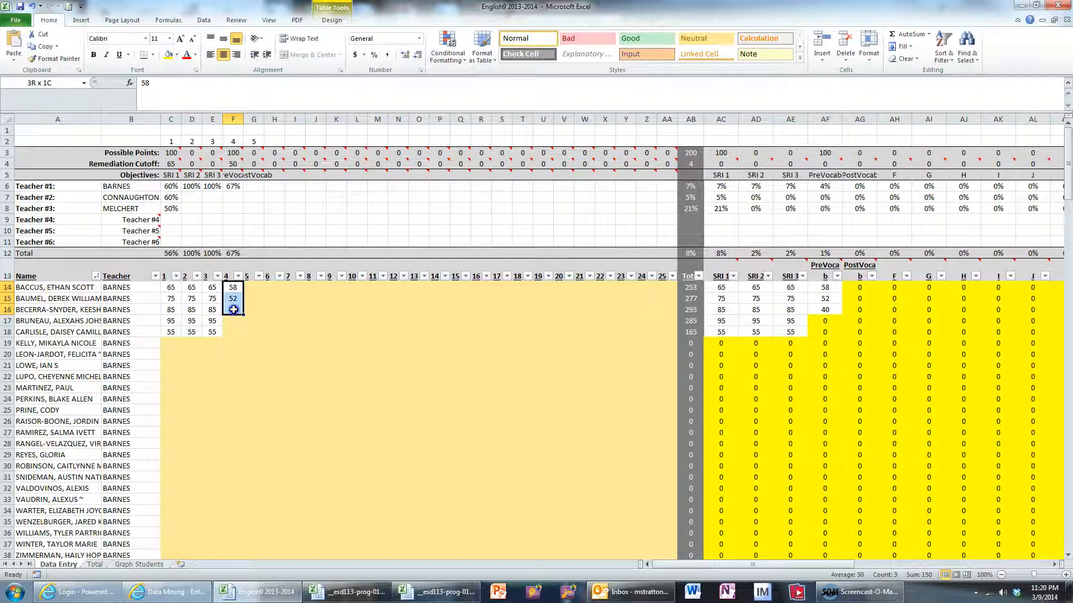
pyautogui.click(244, 190)
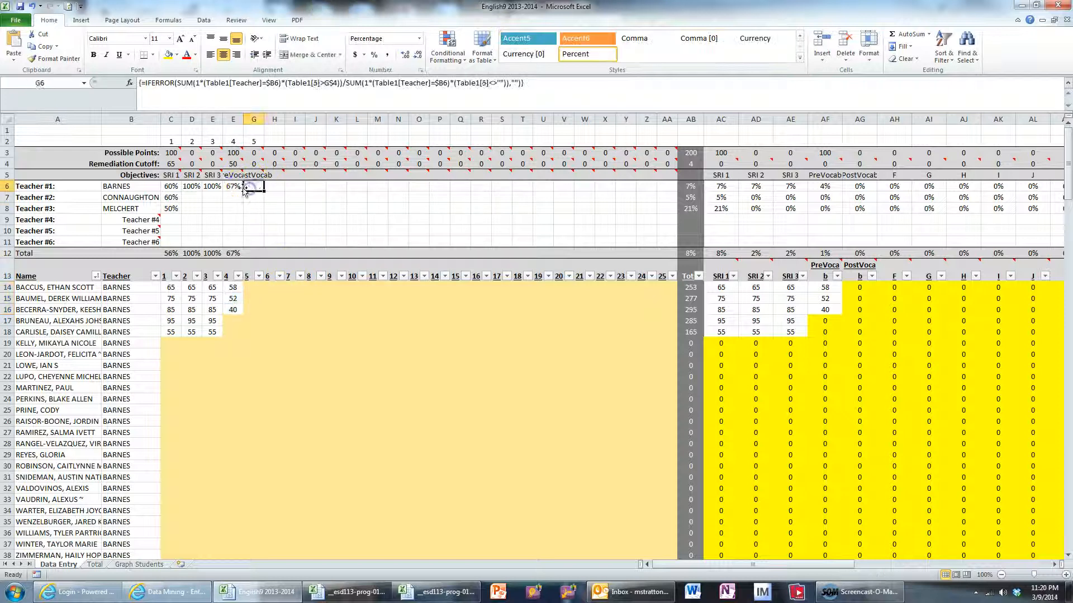
pyautogui.click(229, 185)
pyautogui.moveTo(231, 190); pyautogui.dragTo(252, 245)
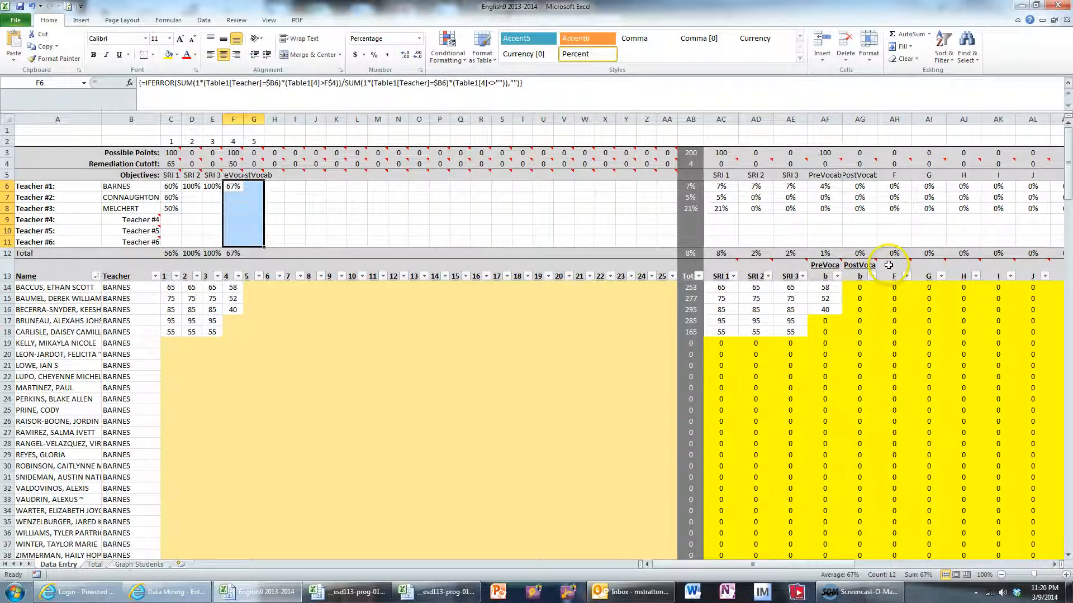
# Step: Rename objectives F, G and H as Content, Organization and Style in the objective column headers
pyautogui.moveTo(888, 265)
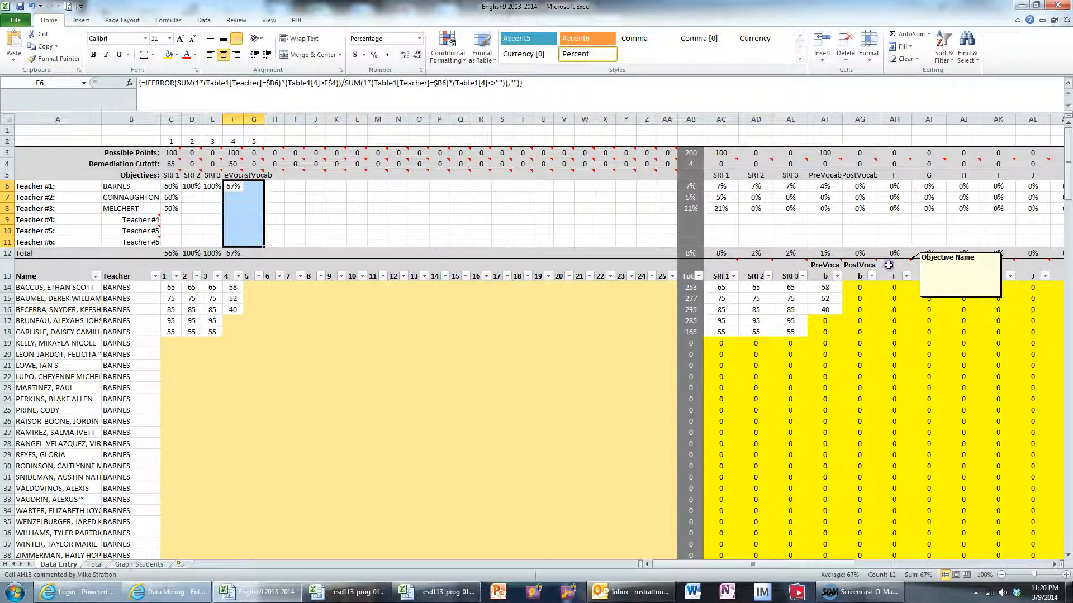
pyautogui.click(888, 265)
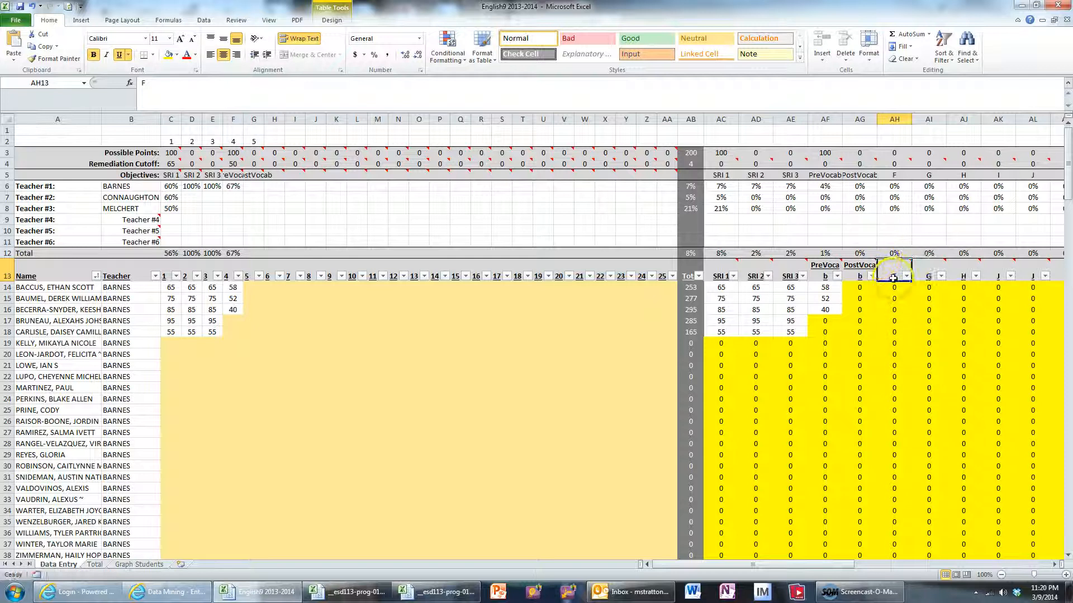
pyautogui.moveTo(894, 272)
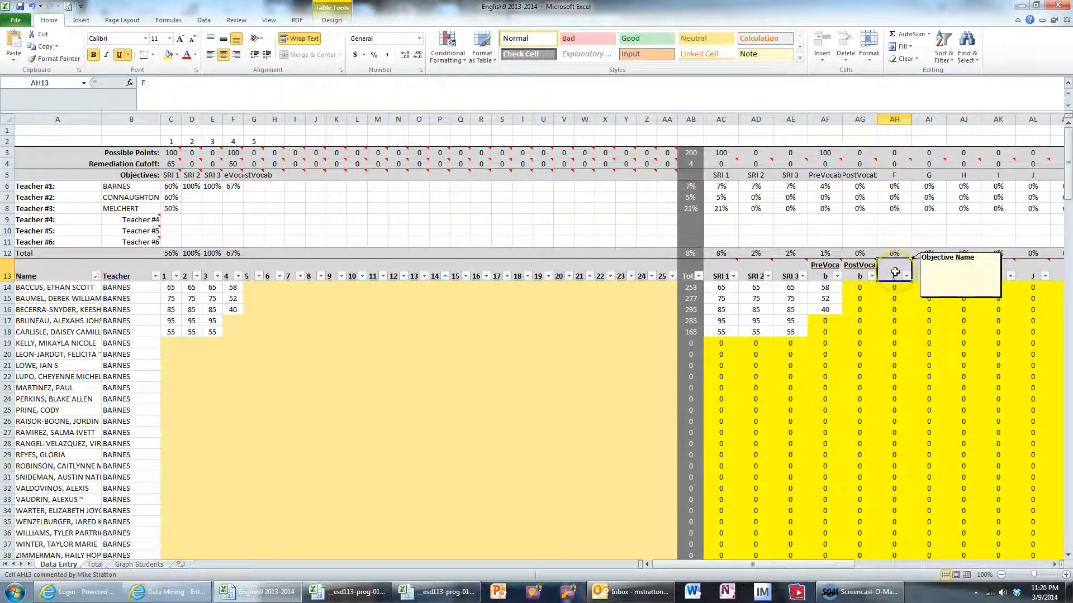
pyautogui.write('C')
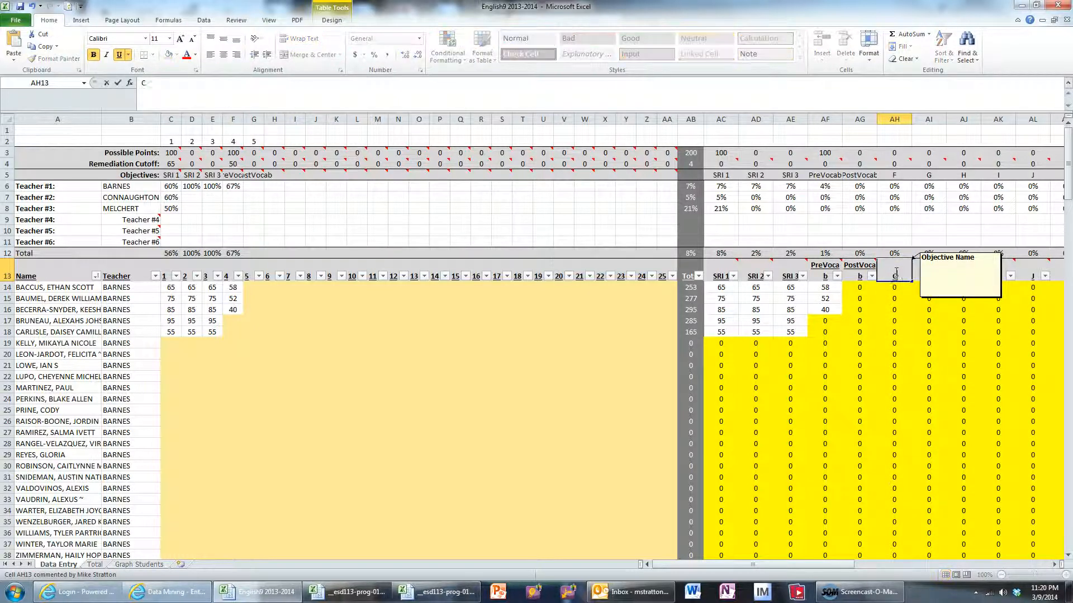
pyautogui.write('ontent')
pyautogui.press('Tab')
pyautogui.write('O')
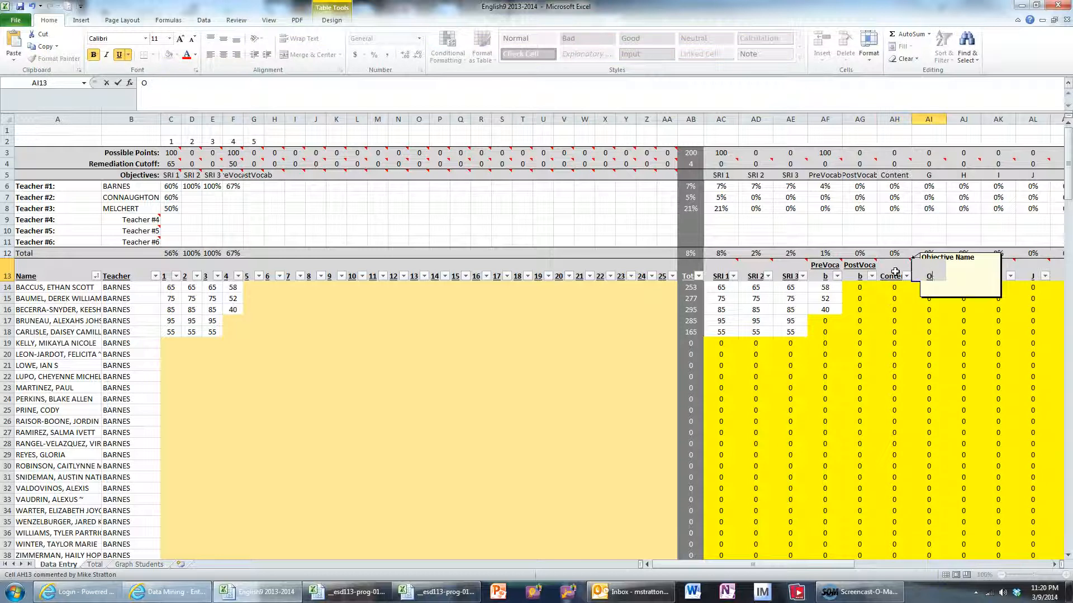
pyautogui.write('rganization')
pyautogui.press('Tab')
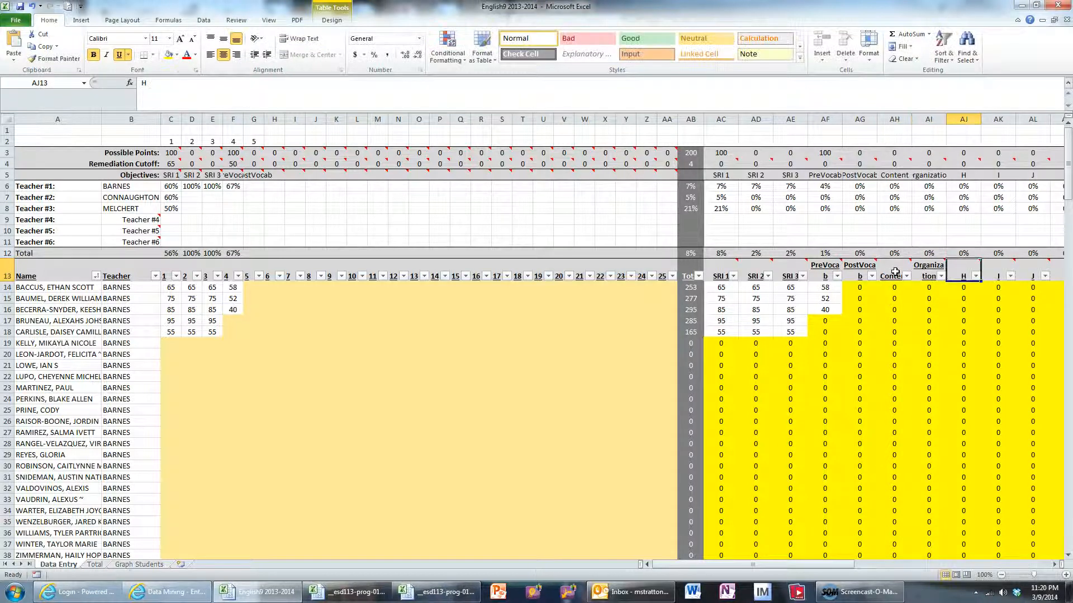
pyautogui.write('Style')
pyautogui.press('Tab')
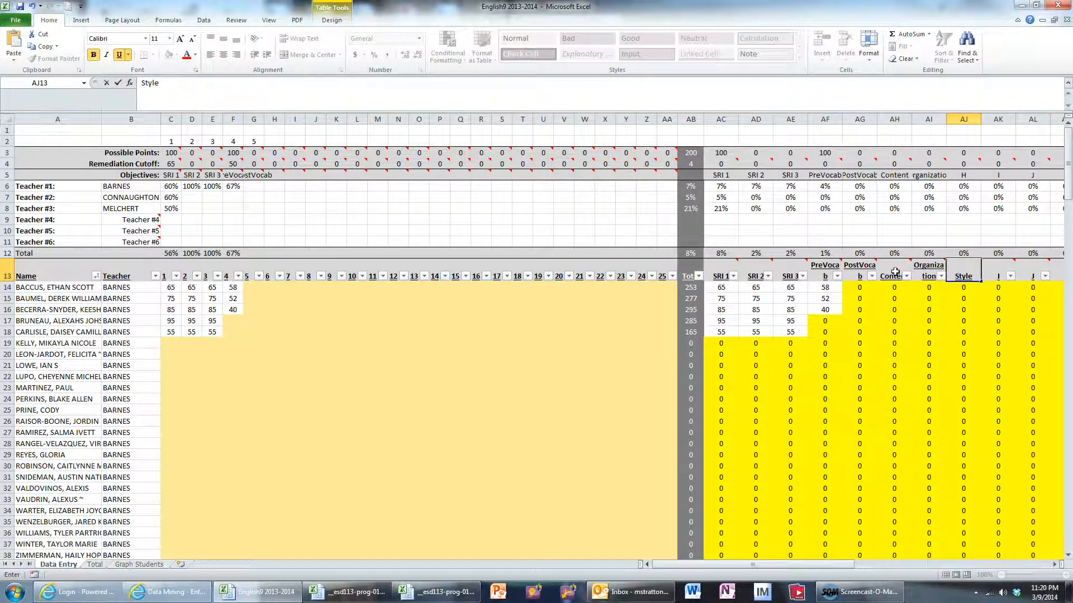
# Step: Assign objective Content to question 6, Organization to question 7 and Style to question 8 in the Objectives row
pyautogui.click(275, 175)
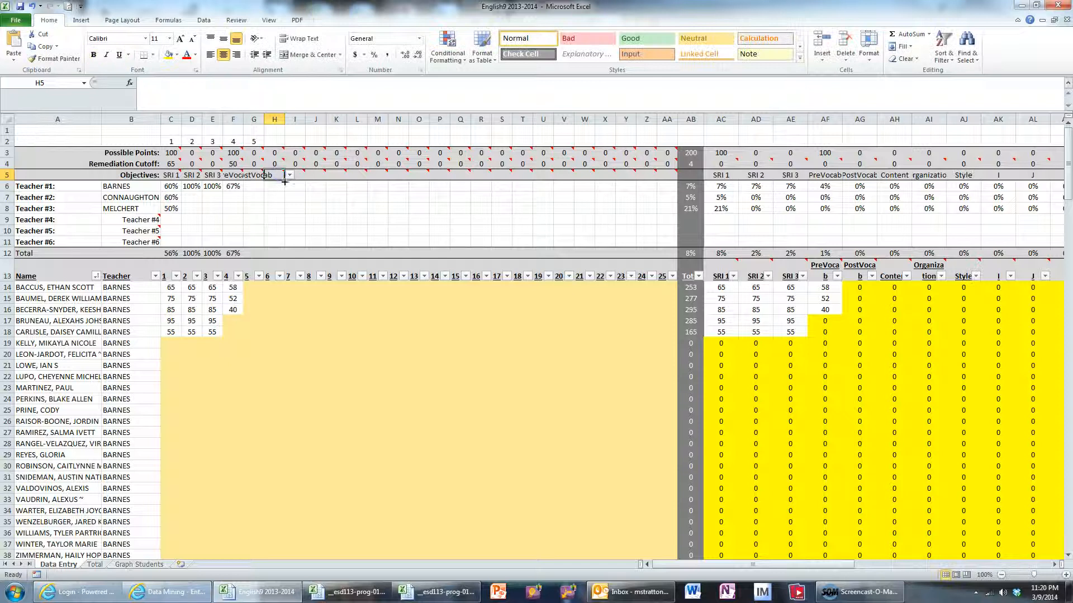
pyautogui.click(290, 175)
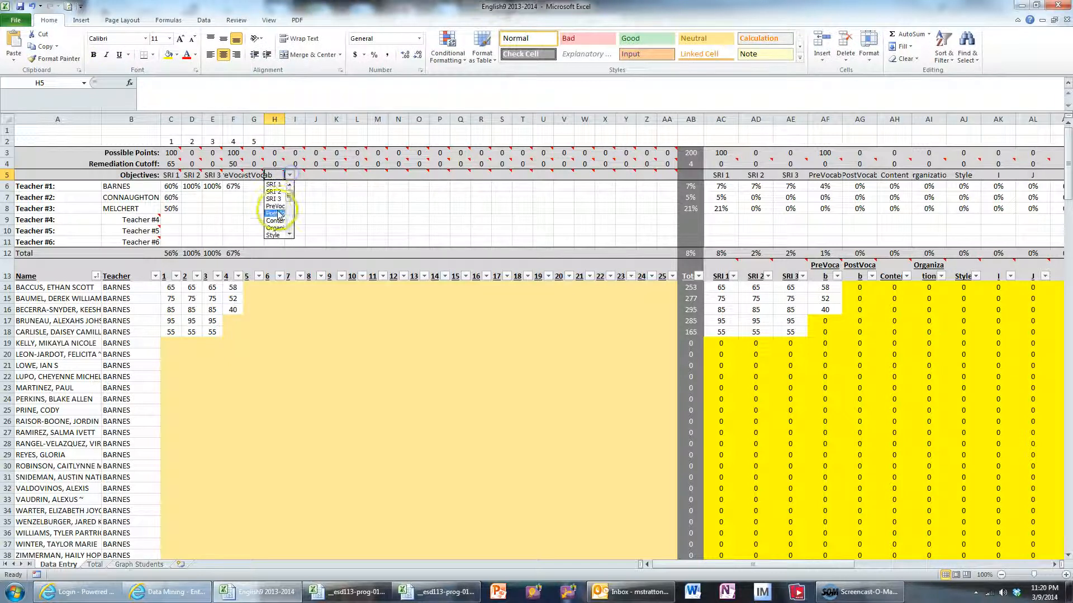
pyautogui.click(276, 221)
pyautogui.click(296, 175)
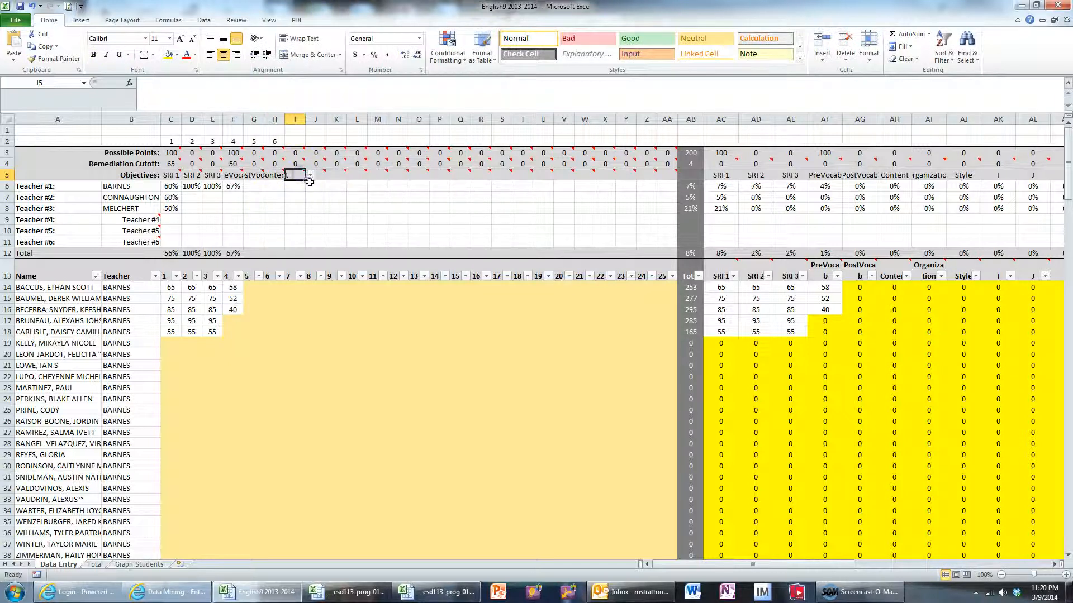
pyautogui.click(310, 176)
pyautogui.click(300, 229)
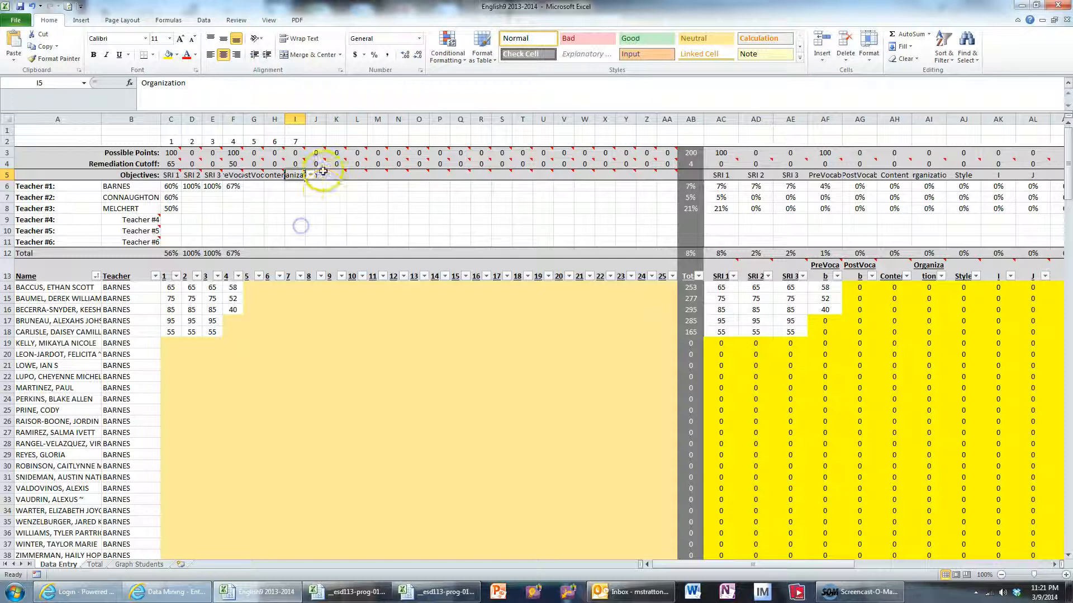
pyautogui.click(320, 173)
pyautogui.click(331, 176)
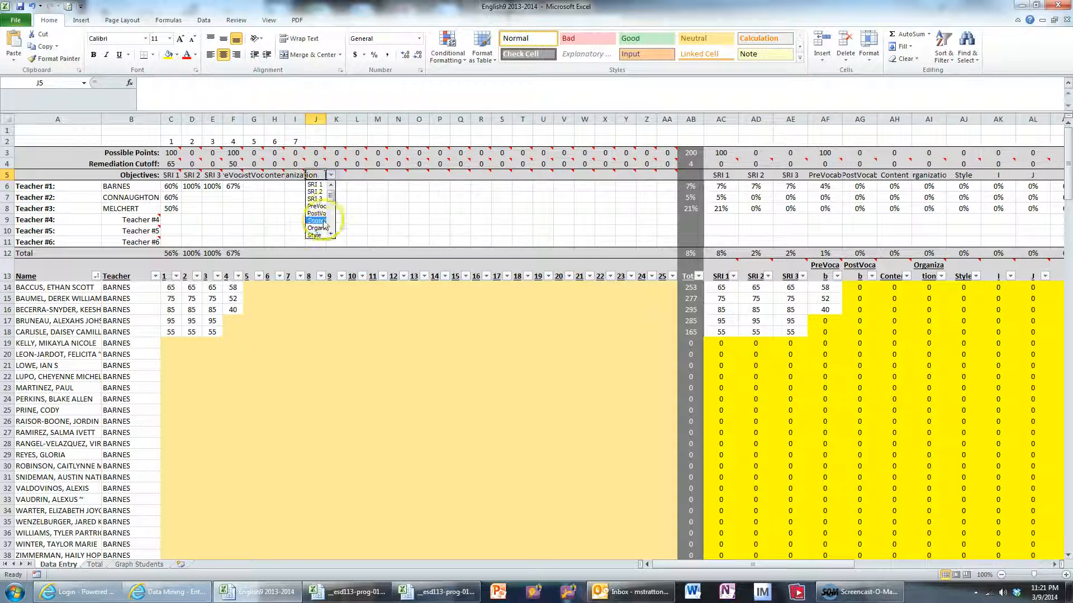
pyautogui.click(316, 235)
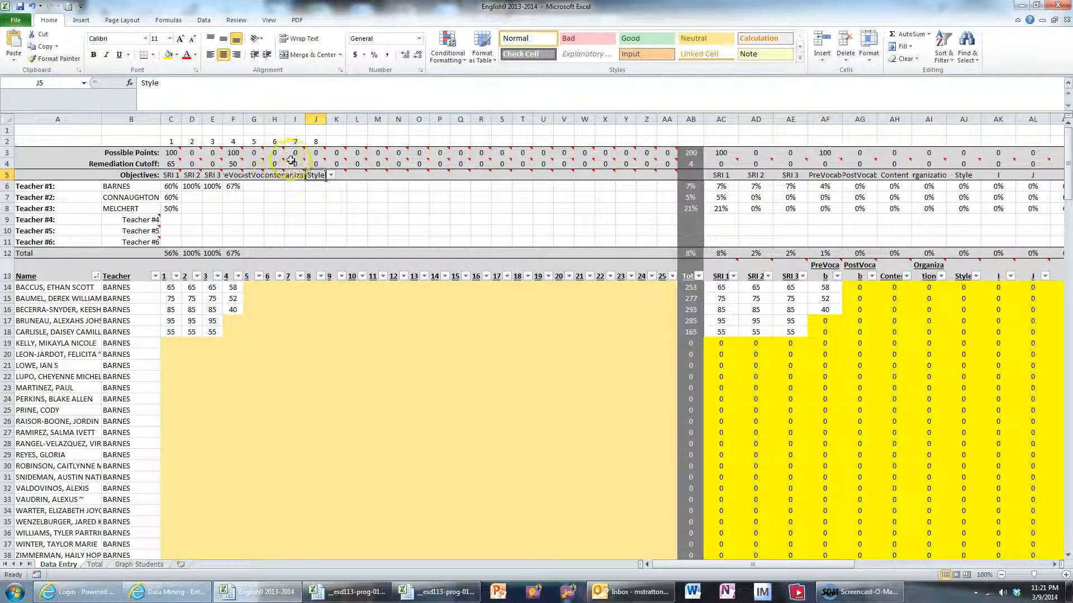
# Step: Set question 5's possible points to 7 and its remediation cutoff to 3
pyautogui.moveTo(265, 161)
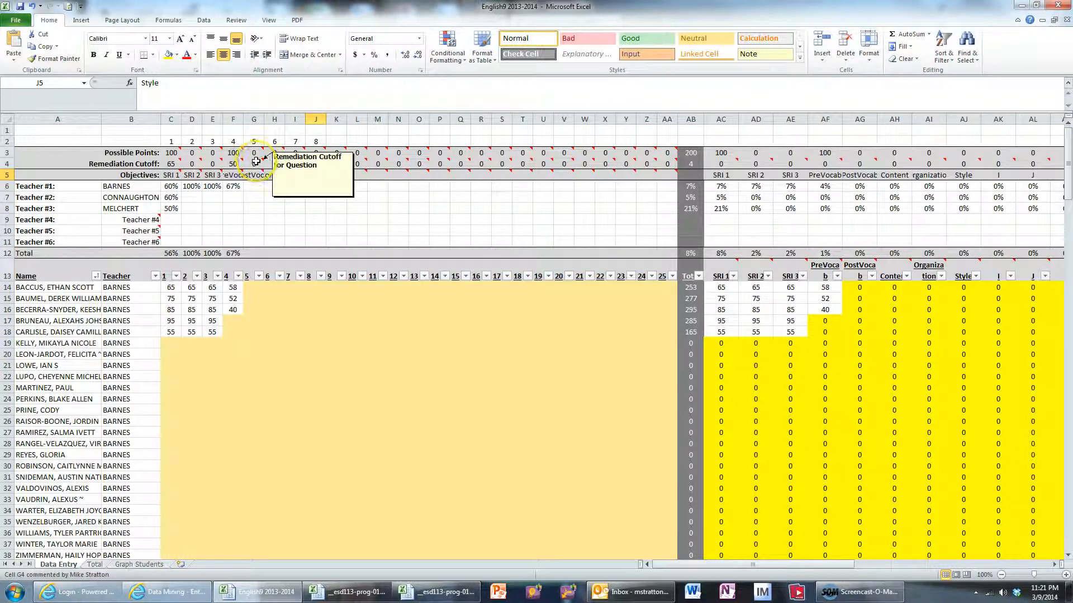
pyautogui.click(251, 155)
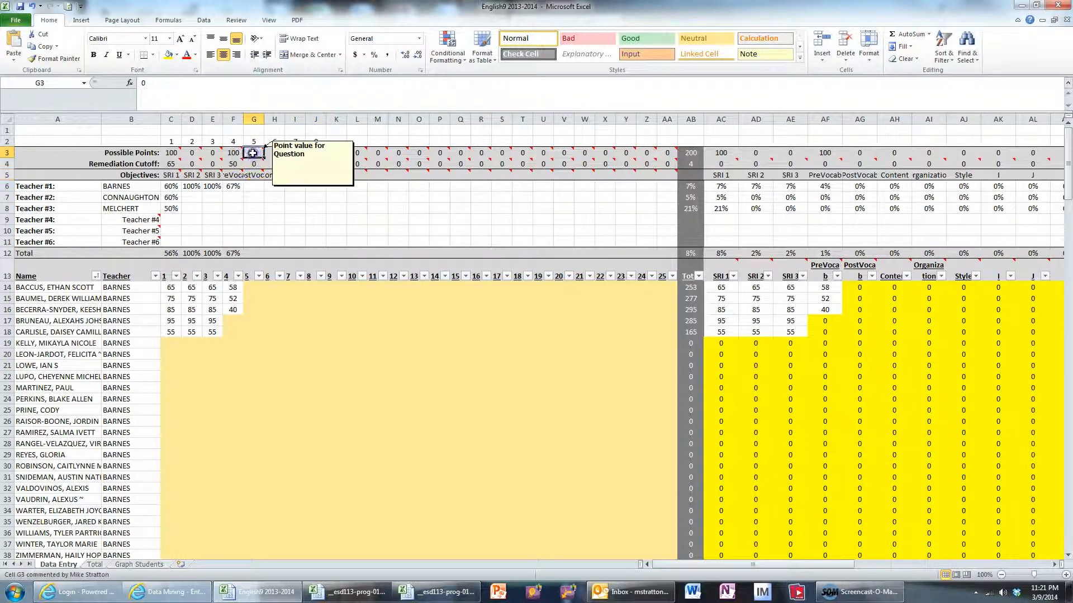
pyautogui.moveTo(258, 163)
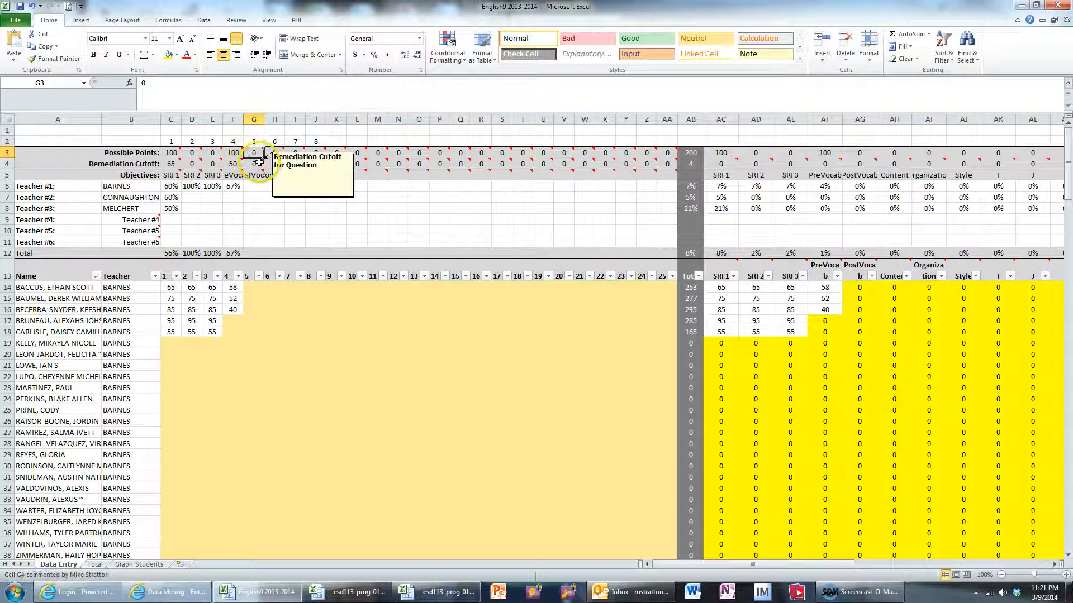
pyautogui.write('7')
pyautogui.press('Return')
pyautogui.write('3')
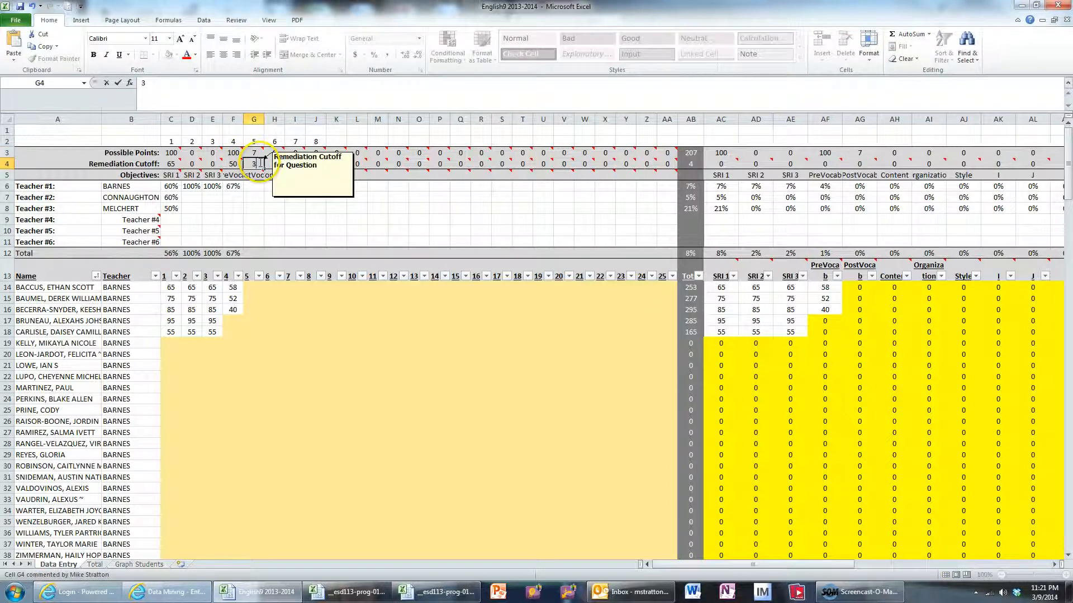
pyautogui.press('Return')
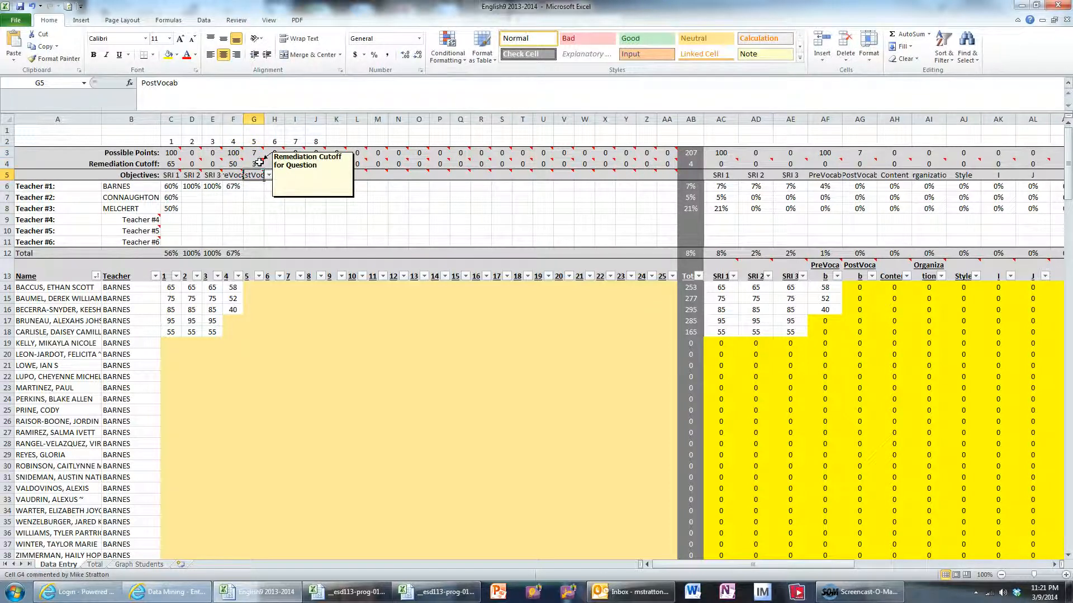
pyautogui.click(336, 399)
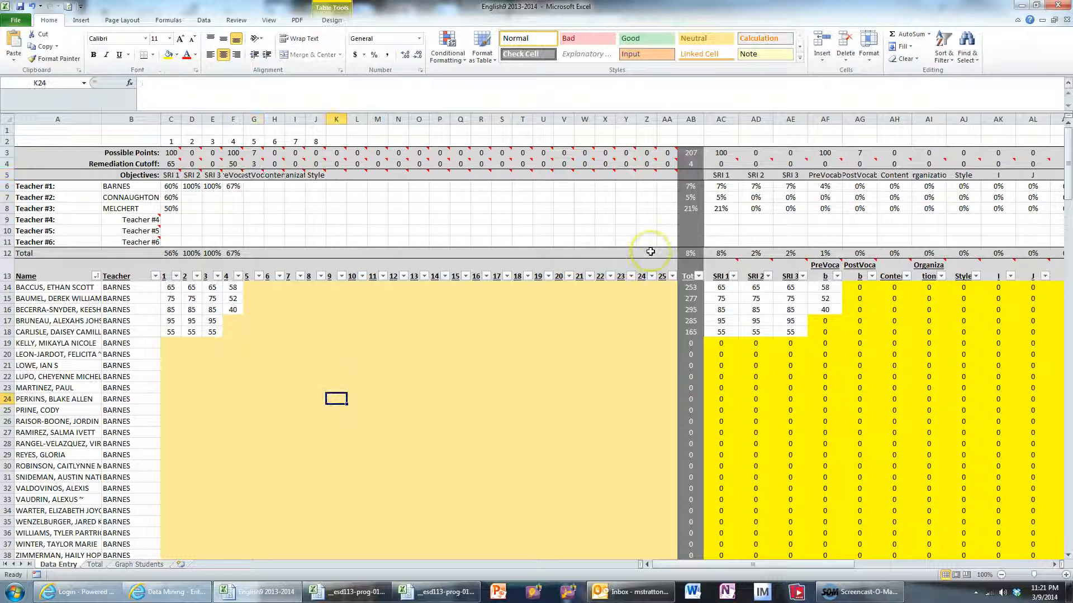